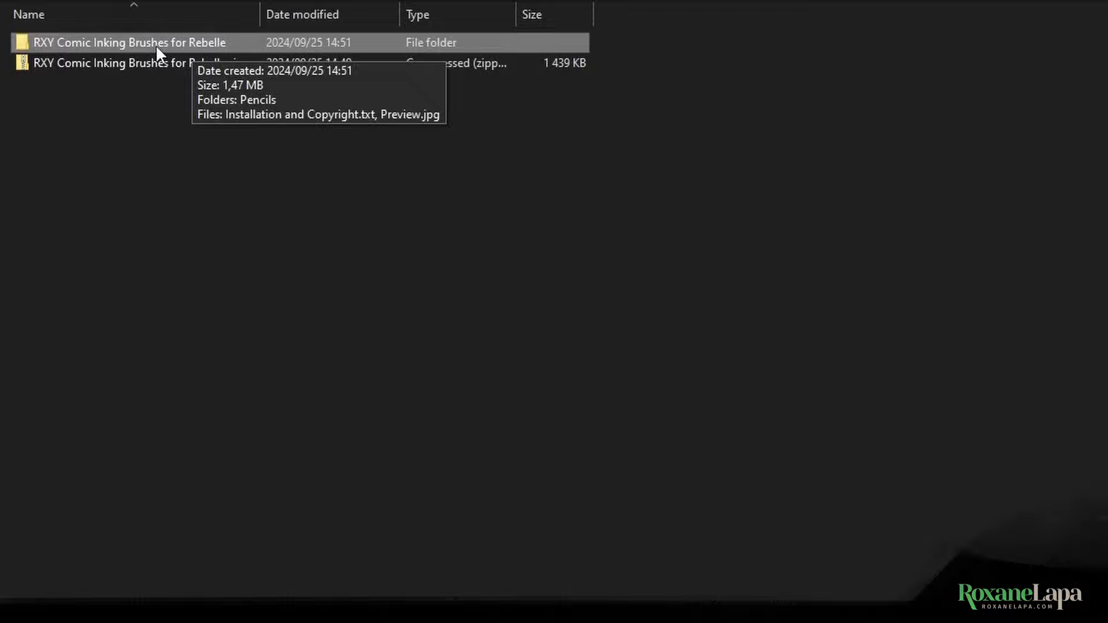
Open the extracted RXY Comic Inking Brushes for Rebelle folder and look through the brush files in its Pencils subfolder.
double_click(155, 44)
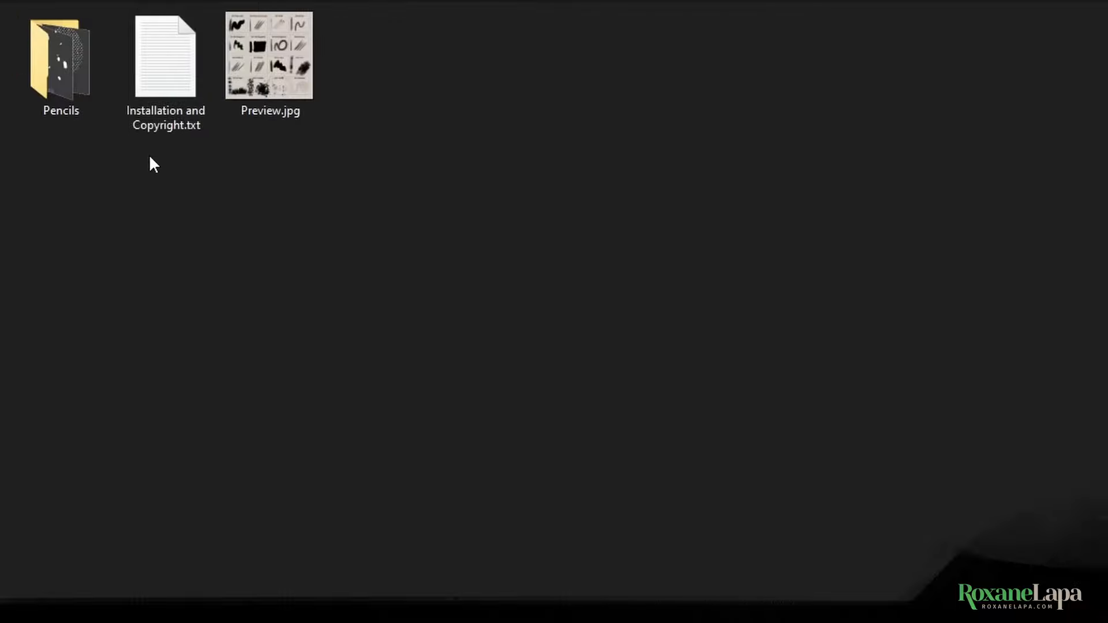
left_click(158, 71)
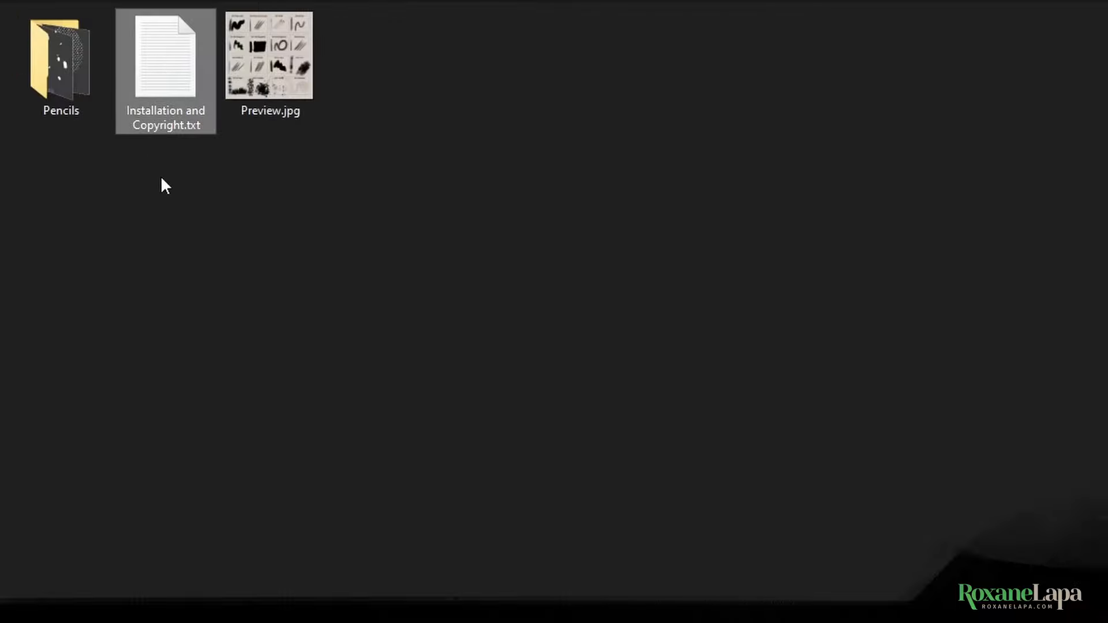
left_click(264, 65)
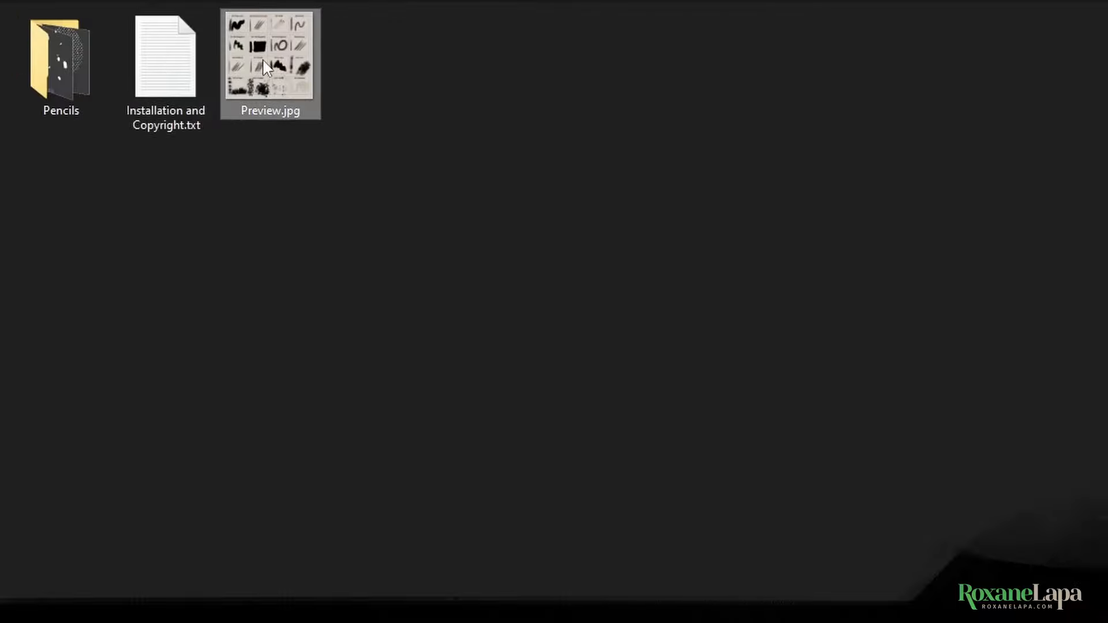
left_click(64, 65)
double_click(51, 58)
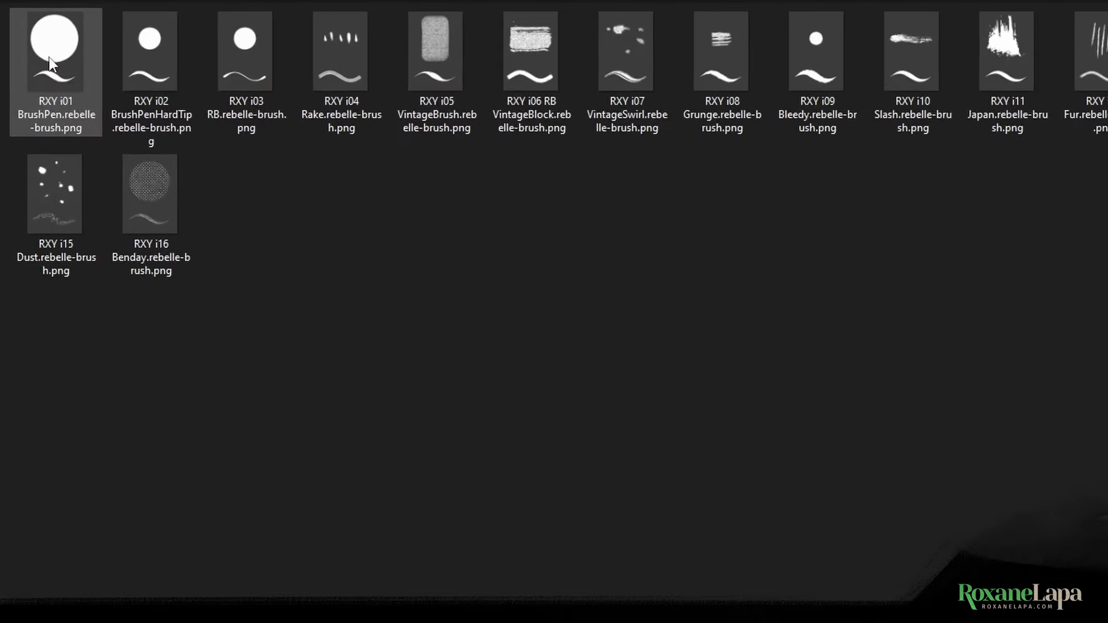
mouse_move(55, 287)
left_mouse_down()
mouse_move(357, 121)
mouse_move(1088, 21)
left_mouse_up()
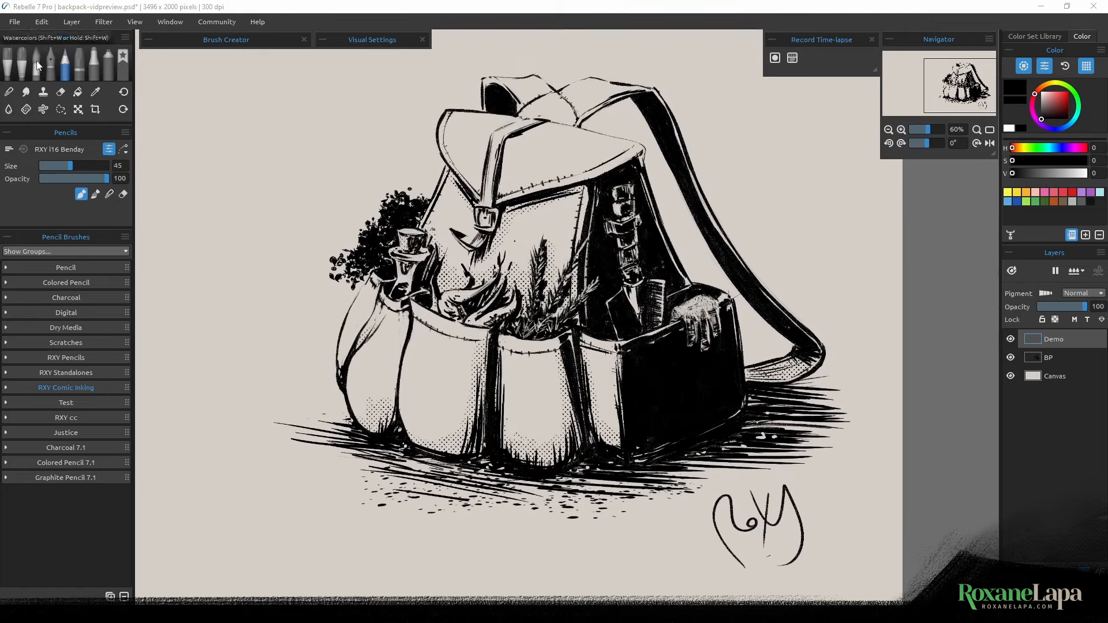
Switch to Rebelle 7 Pro and check the installed version in the program information.
left_click(258, 23)
left_click(286, 120)
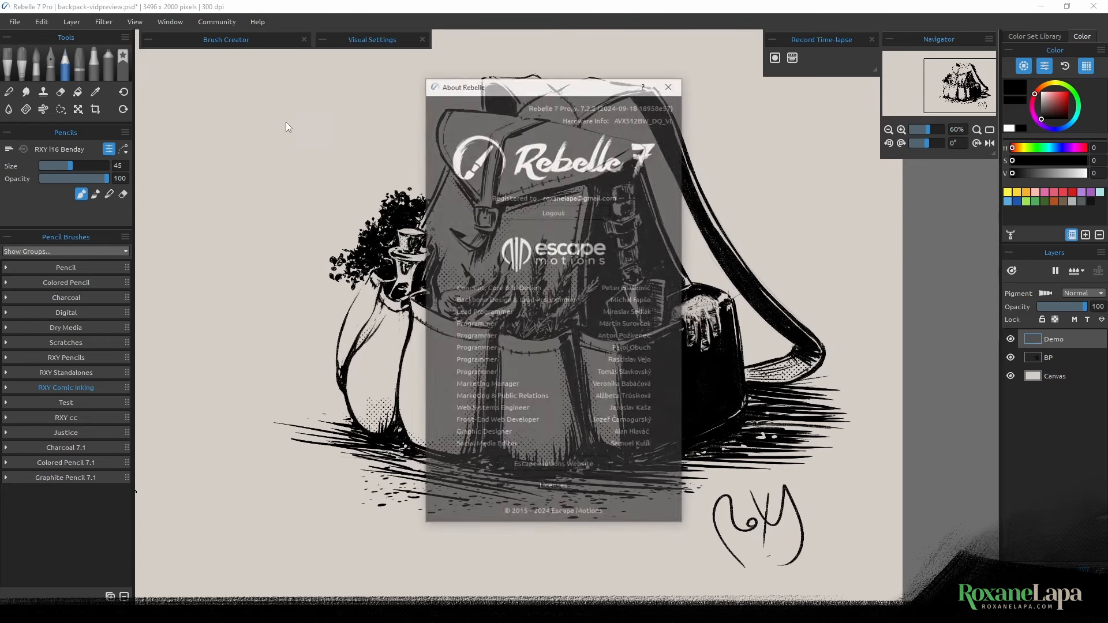
left_click(671, 84)
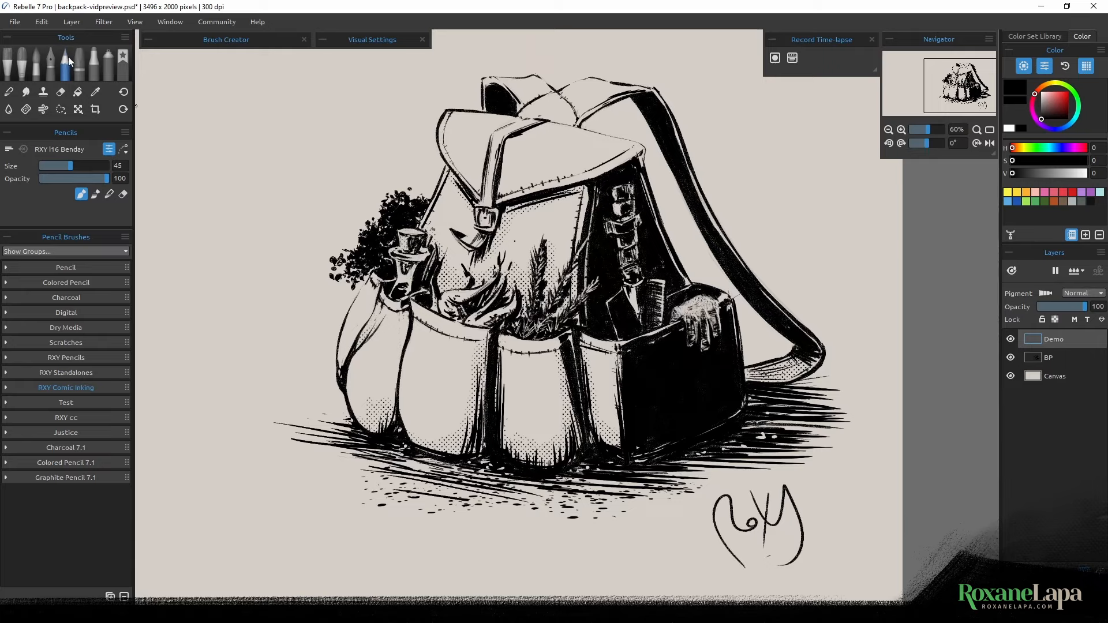
Add a new group to the pencil brushes and name it RXY.
left_click(124, 237)
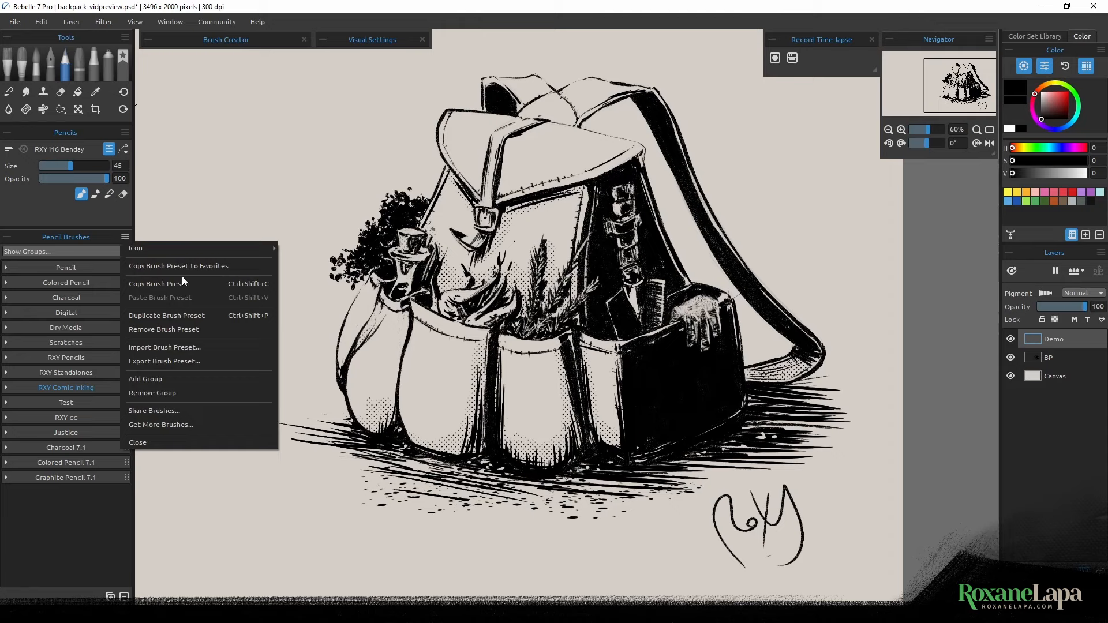
left_click(124, 237)
left_click(124, 236)
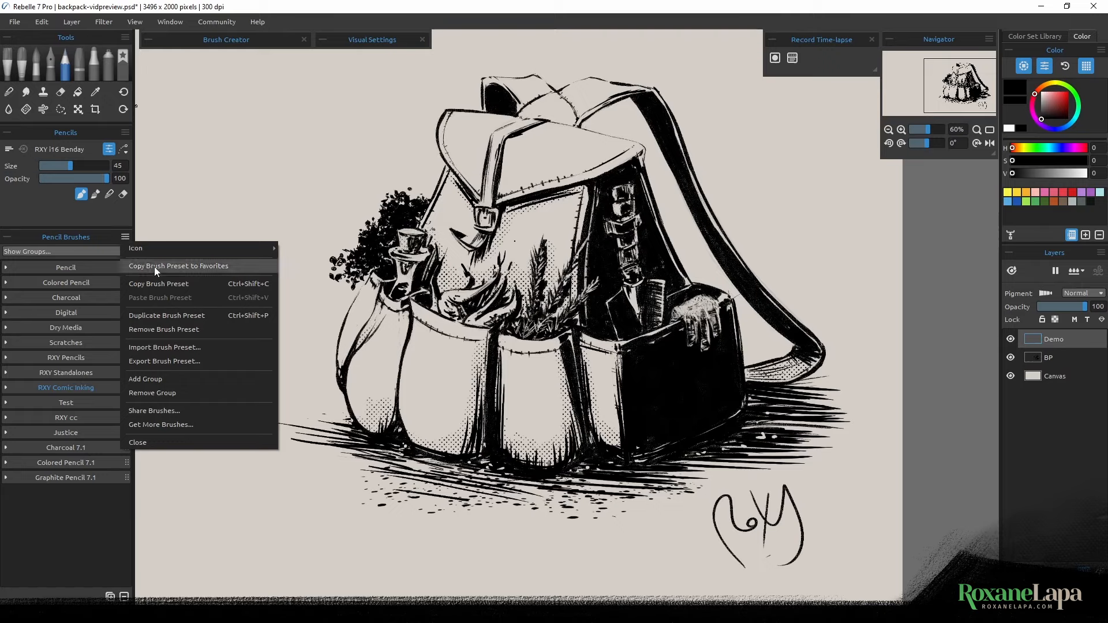
left_click(173, 378)
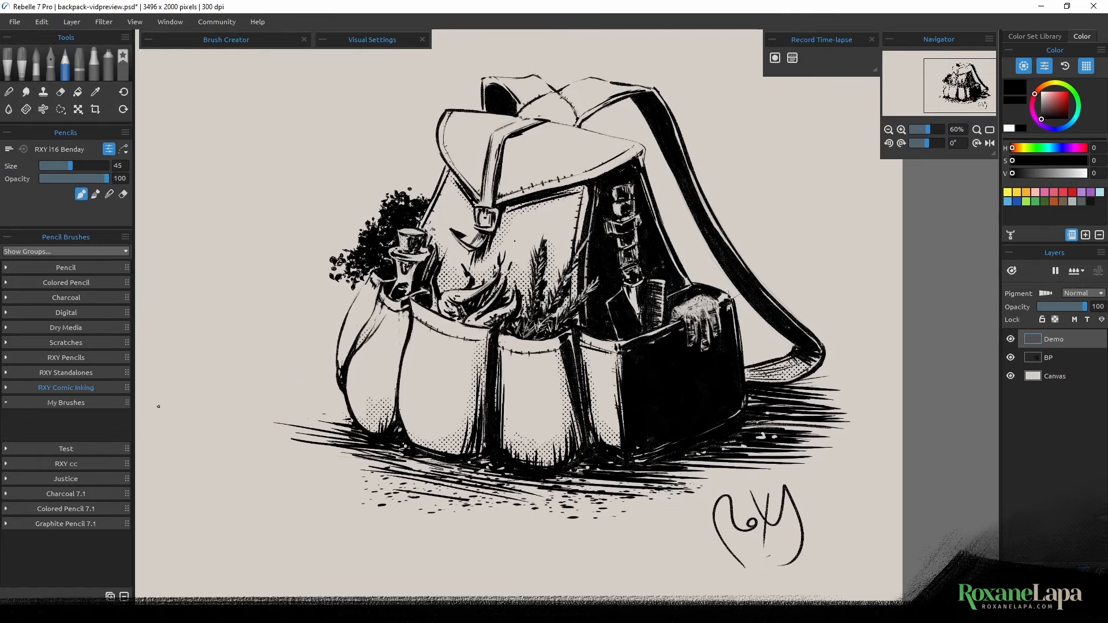
double_click(62, 405)
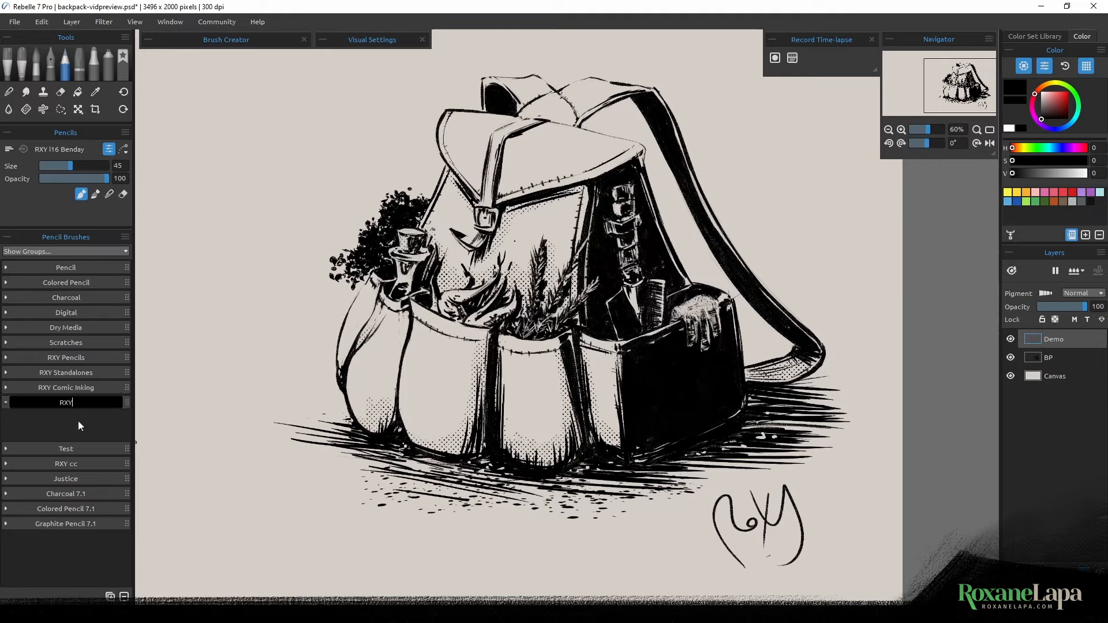
key("Return")
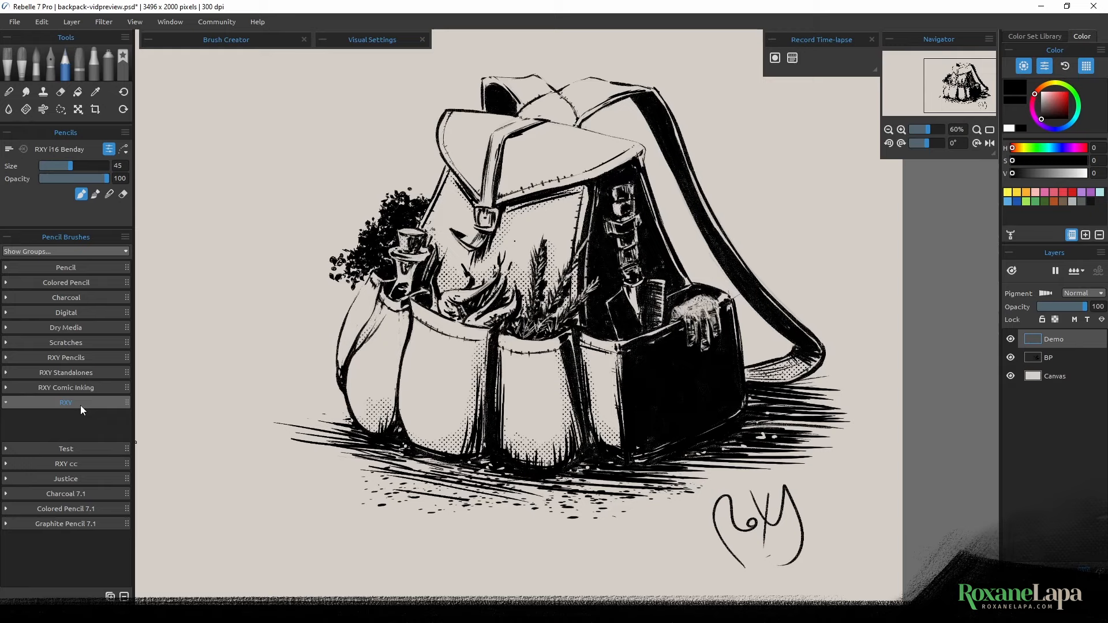
Import all brush preset files from the Pencils folder into the RXY group.
left_click(125, 237)
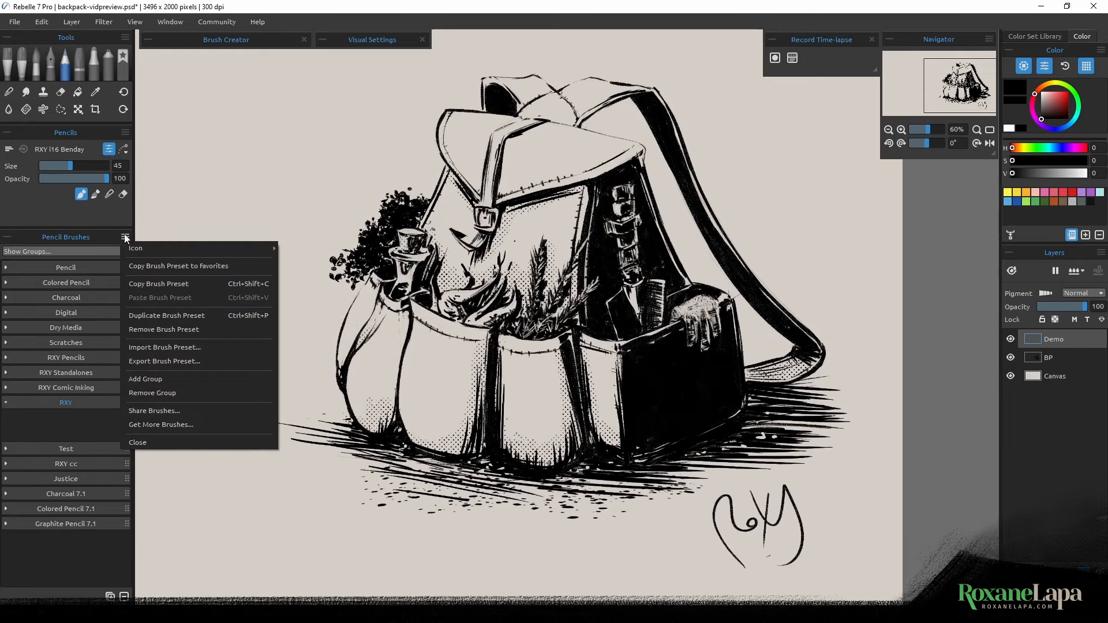
left_click(165, 347)
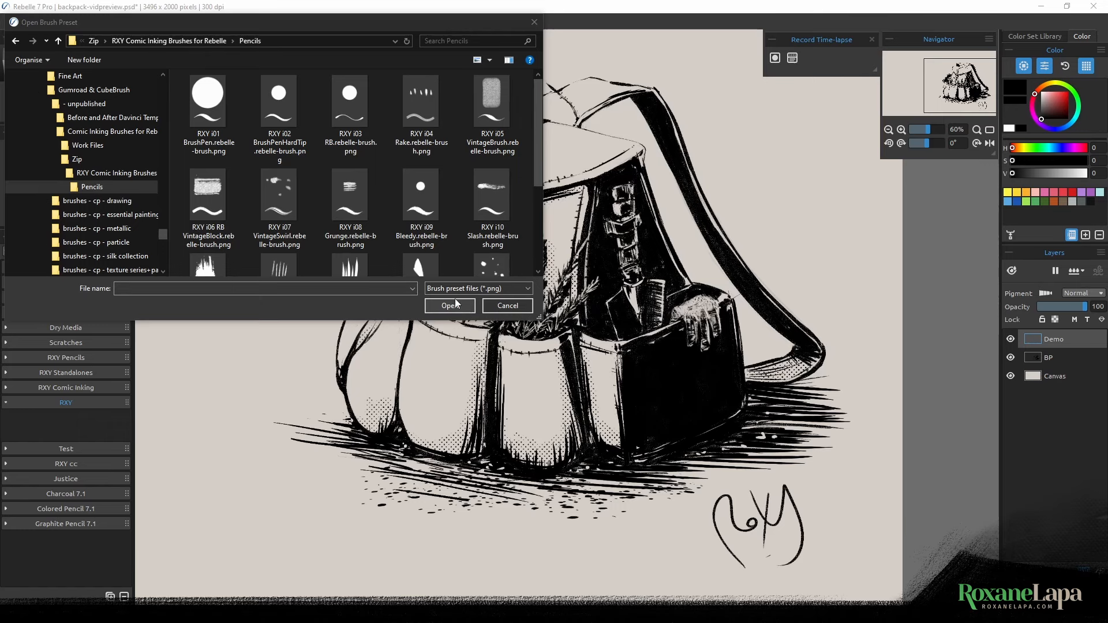
left_click(217, 107)
key("ctrl+a")
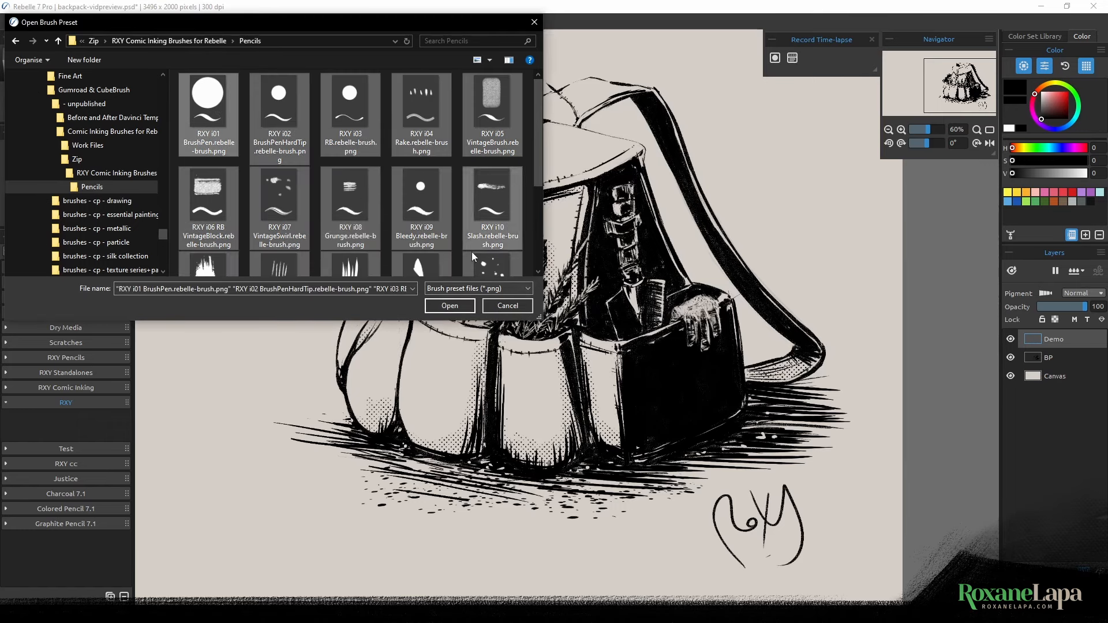
left_click(449, 306)
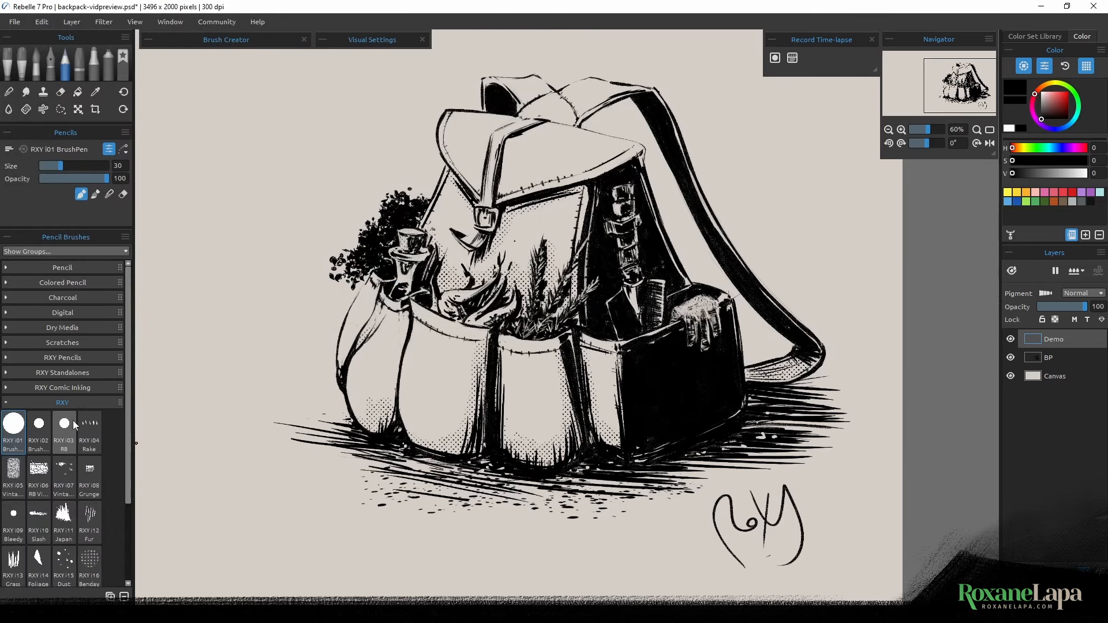
scroll(70, 418, "down", 2)
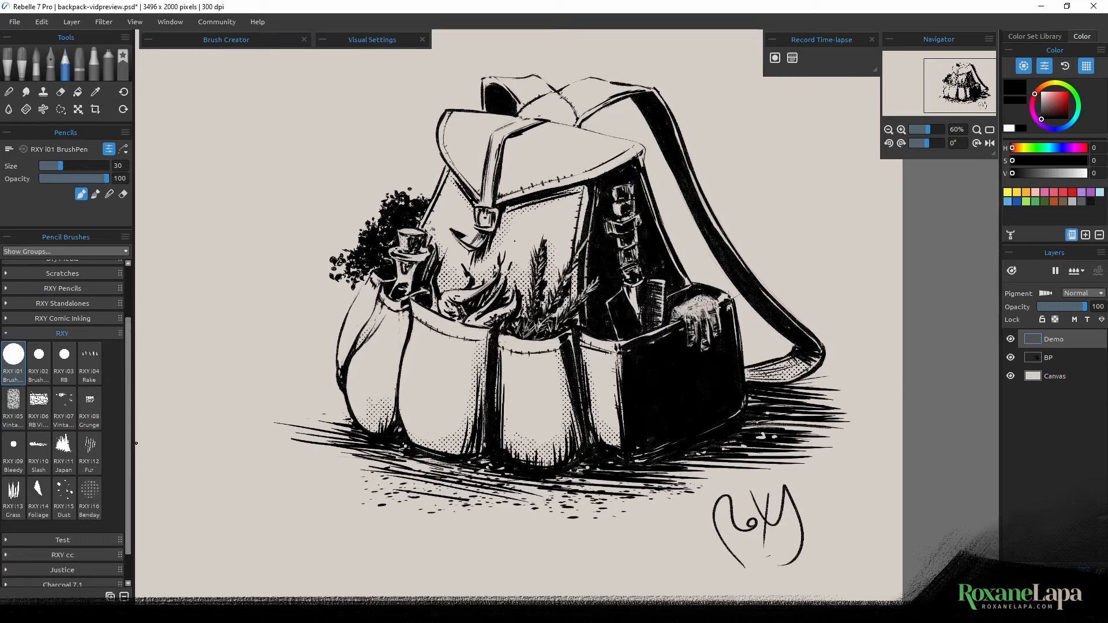
left_click(121, 323)
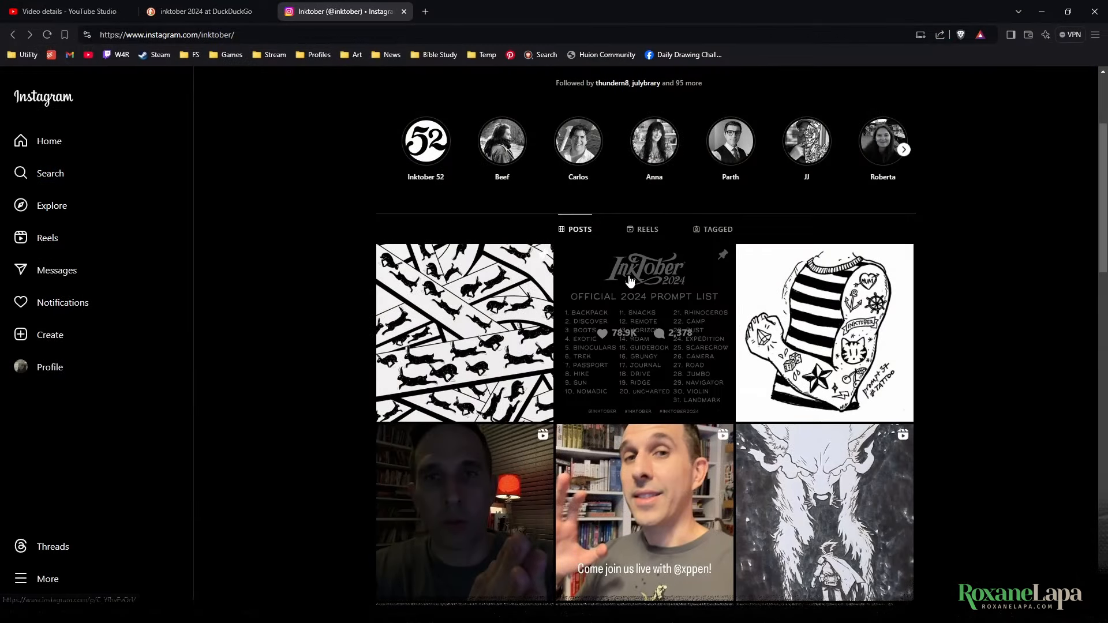
View the official Inktober 2024 prompt list post on the Inktober Instagram profile.
left_click(583, 324)
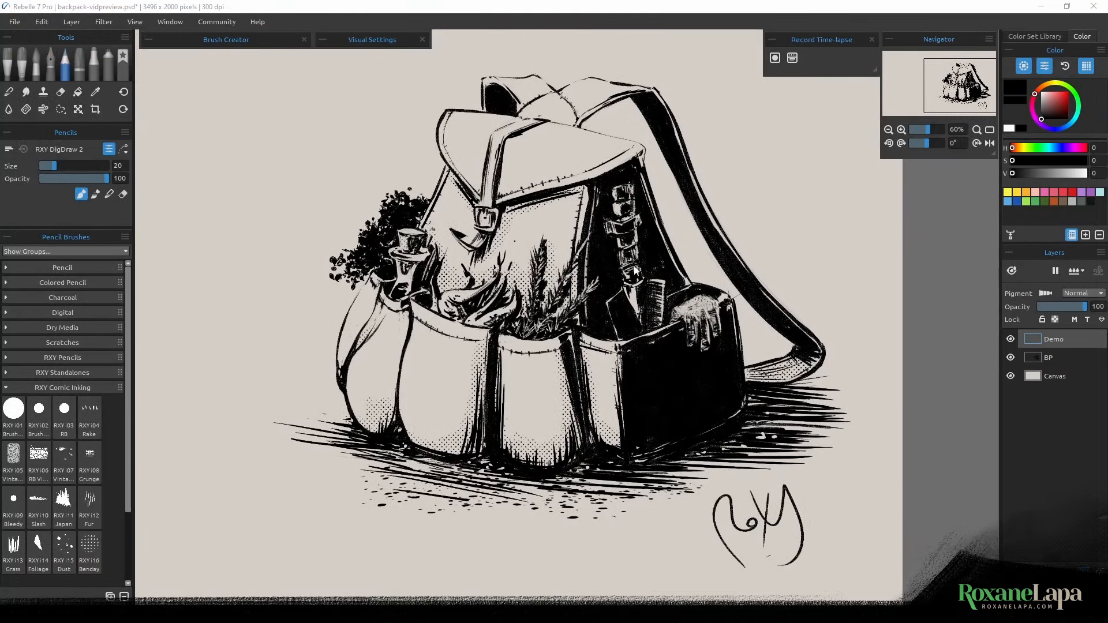
With the RXY i01 BrushPen at size 30, draw a zigzag of varying thickness and several tapered lines on empty canvas beside the backpack.
left_click_drag(398, 330, 771, 342)
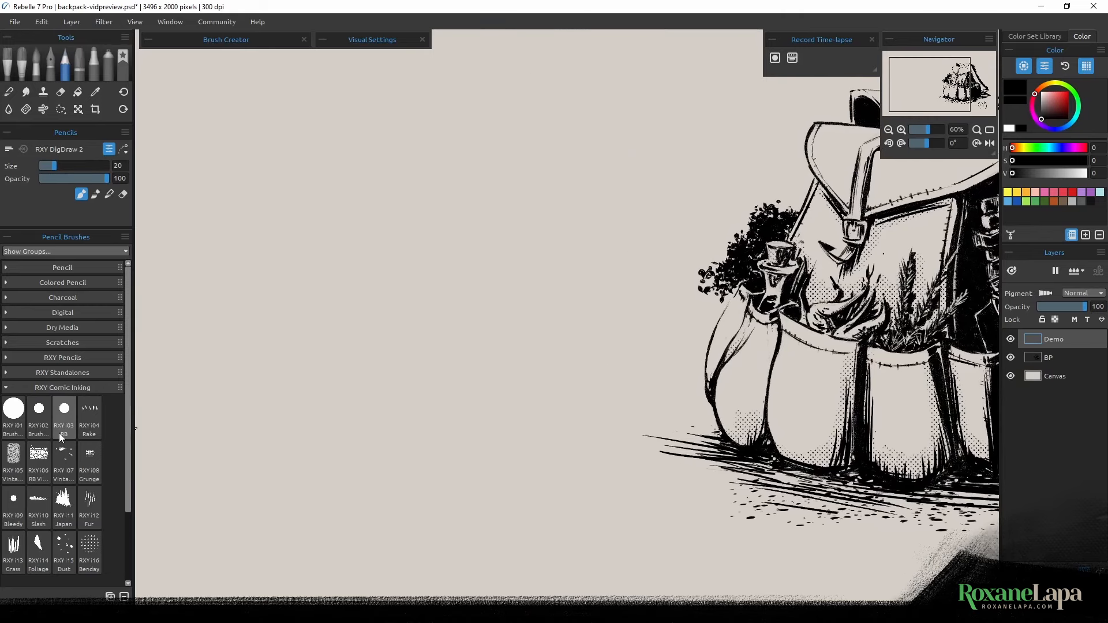
left_click(16, 411)
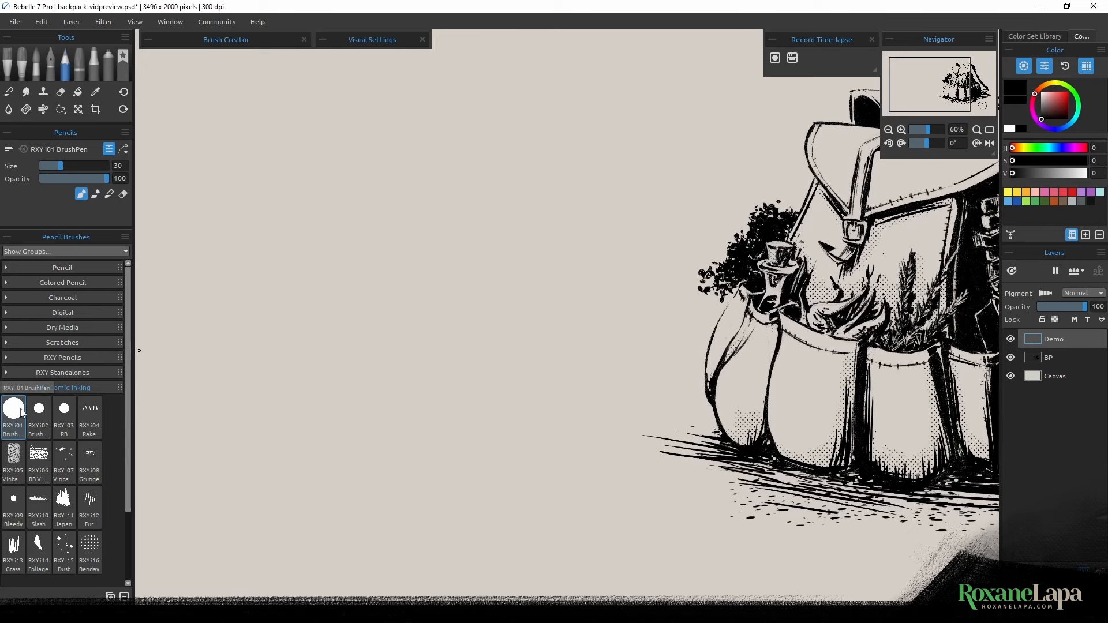
mouse_move(161, 202)
left_mouse_down()
mouse_move(265, 125)
mouse_move(189, 246)
mouse_move(320, 206)
mouse_move(244, 293)
mouse_move(332, 264)
mouse_move(298, 376)
mouse_move(400, 325)
mouse_move(355, 387)
mouse_move(377, 396)
mouse_move(389, 428)
mouse_move(423, 449)
mouse_move(431, 504)
mouse_move(501, 495)
mouse_move(558, 537)
left_mouse_up()
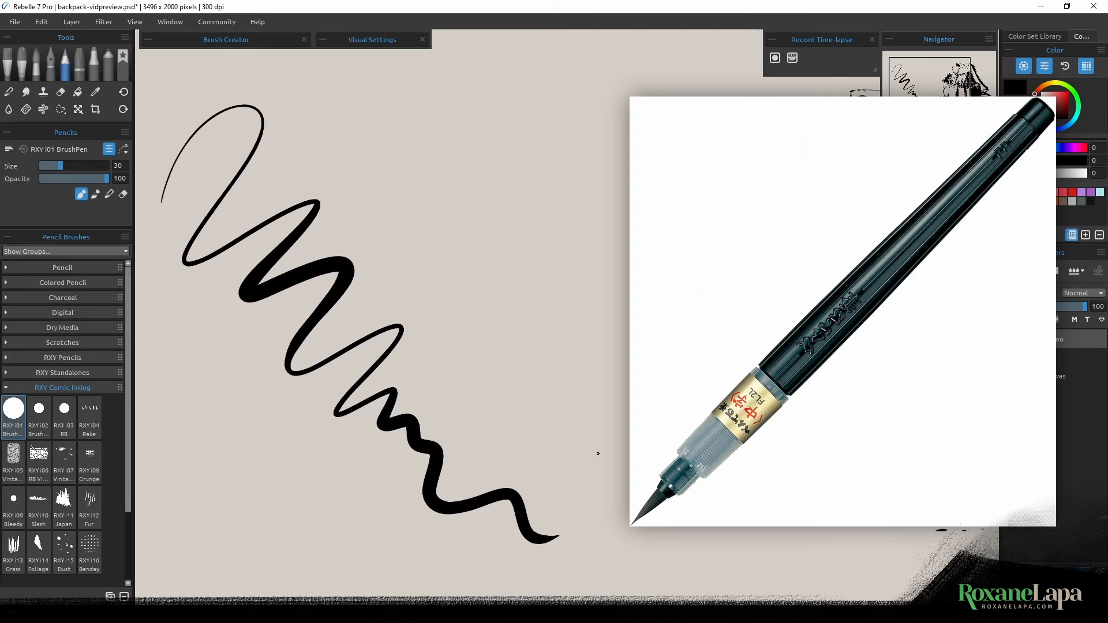
mouse_move(174, 345)
left_mouse_down()
mouse_move(213, 540)
mouse_move(224, 531)
left_mouse_up()
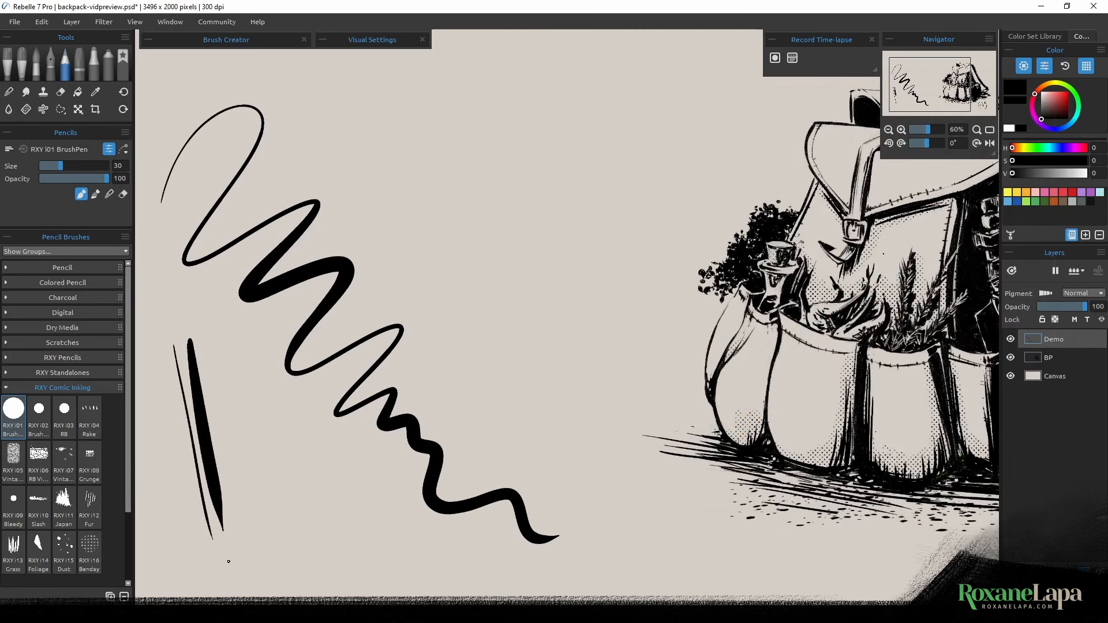
left_click_drag(210, 339, 257, 519)
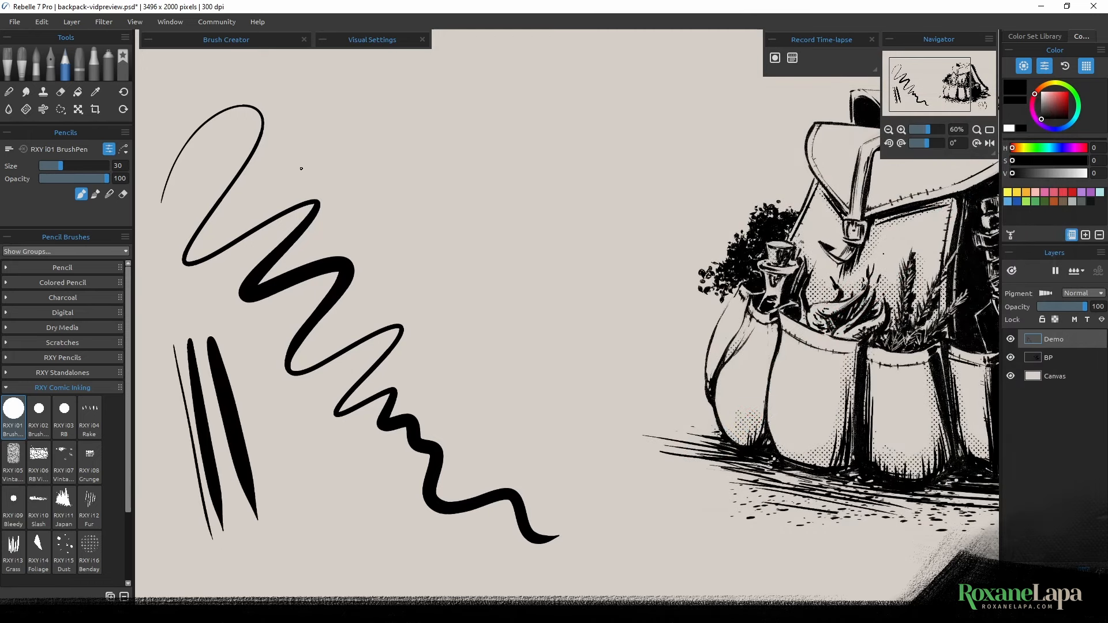
Add a wavy line, a solid black blob and a patch of thin diagonal hatching with the brush pen.
mouse_move(302, 136)
left_mouse_down()
mouse_move(334, 100)
mouse_move(348, 107)
mouse_move(353, 183)
mouse_move(400, 147)
mouse_move(394, 185)
mouse_move(407, 207)
mouse_move(439, 201)
mouse_move(459, 234)
mouse_move(485, 191)
mouse_move(462, 158)
mouse_move(436, 188)
mouse_move(455, 225)
mouse_move(471, 175)
mouse_move(444, 196)
mouse_move(462, 181)
mouse_move(439, 191)
left_mouse_up()
mouse_move(433, 301)
left_mouse_down()
mouse_move(495, 243)
mouse_move(445, 304)
left_mouse_up()
mouse_move(513, 262)
left_mouse_down()
mouse_move(446, 322)
mouse_move(474, 316)
mouse_move(534, 263)
mouse_move(460, 345)
mouse_move(527, 303)
left_mouse_up()
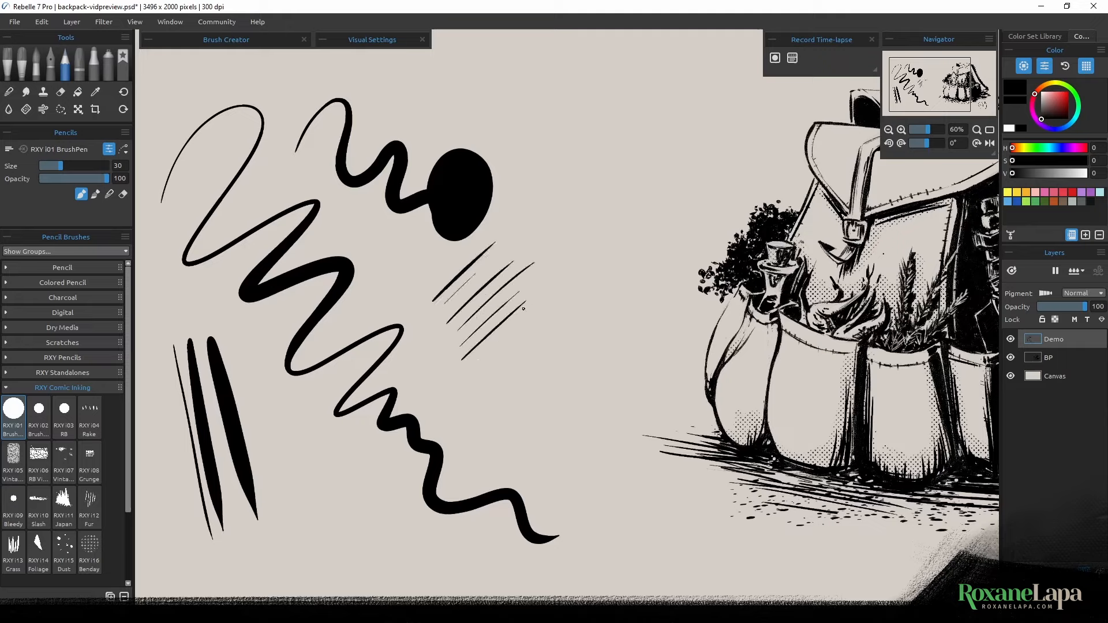
mouse_move(471, 373)
left_mouse_down()
mouse_move(546, 305)
mouse_move(552, 326)
left_mouse_up()
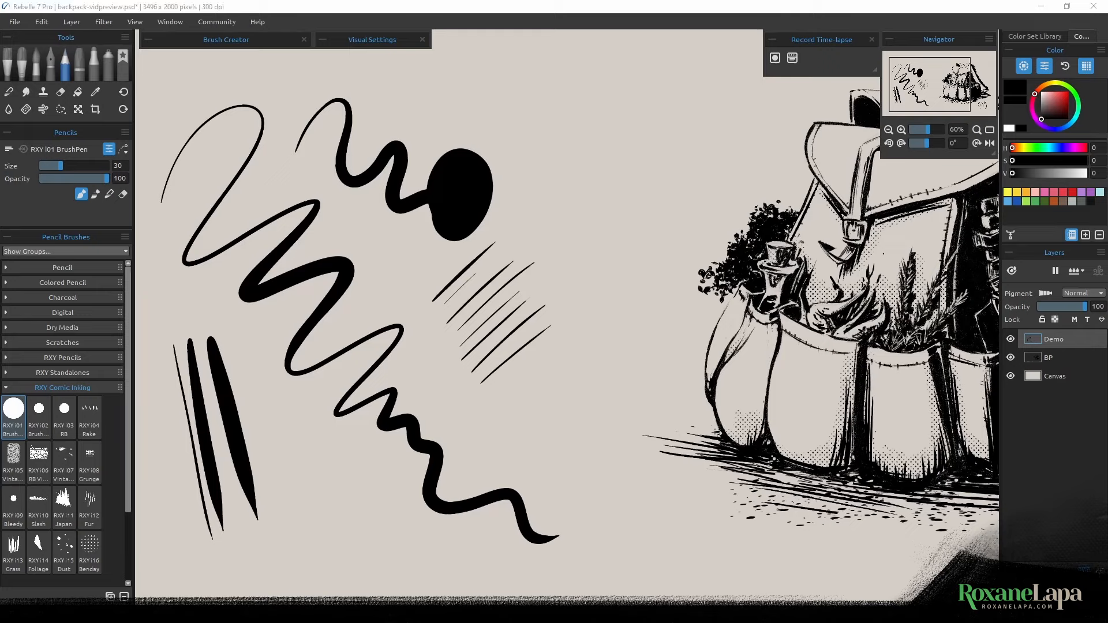
Switch to the RXY i02 BrushPenHardTip brush, clear the Demo layer's test strokes, and draw three long curves and a looping line.
left_click(39, 409)
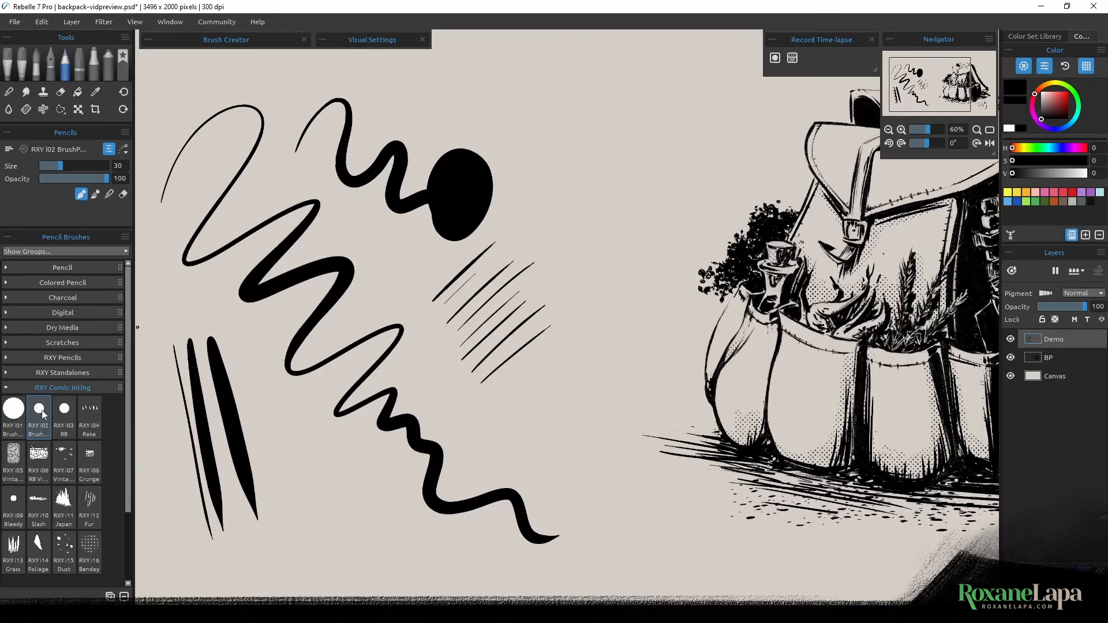
left_click_drag(547, 77, 537, 244)
mouse_move(571, 92)
left_mouse_down()
mouse_move(563, 134)
mouse_move(595, 351)
left_mouse_up()
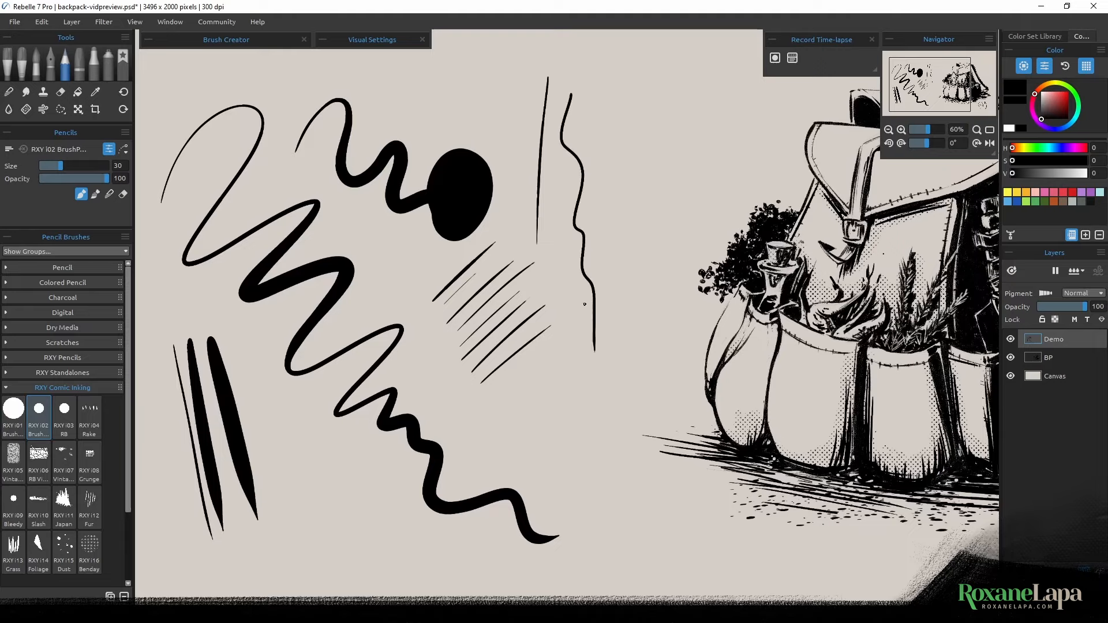
key("Delete")
mouse_move(207, 338)
left_mouse_down()
mouse_move(343, 112)
mouse_move(333, 157)
left_mouse_up()
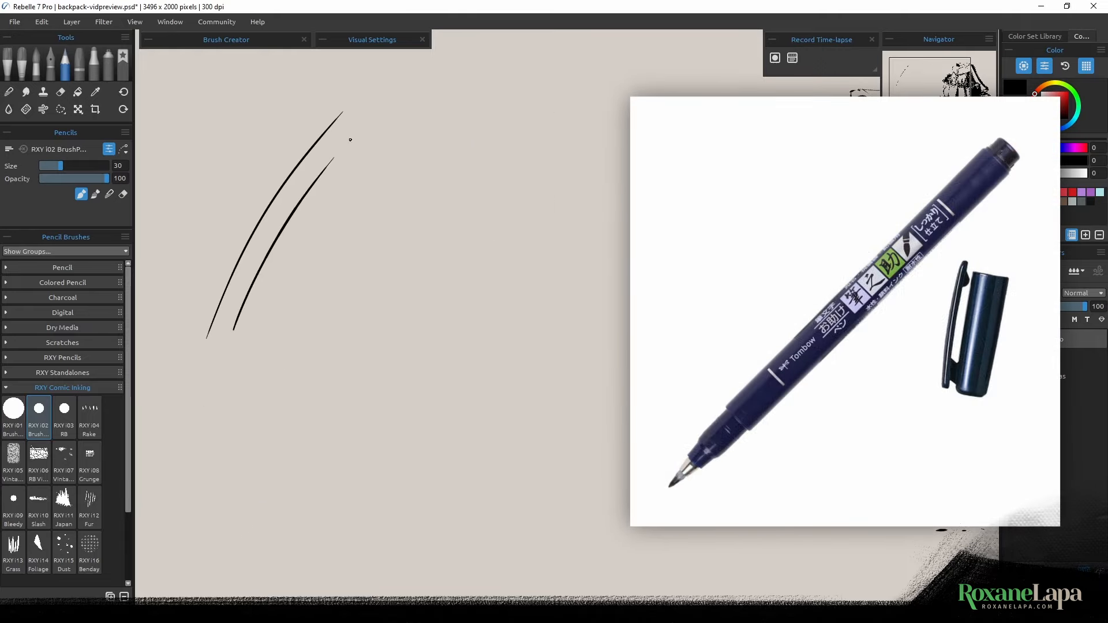
left_click_drag(249, 341, 376, 161)
mouse_move(342, 295)
left_mouse_down()
mouse_move(326, 422)
mouse_move(375, 375)
mouse_move(385, 202)
mouse_move(459, 324)
left_mouse_up()
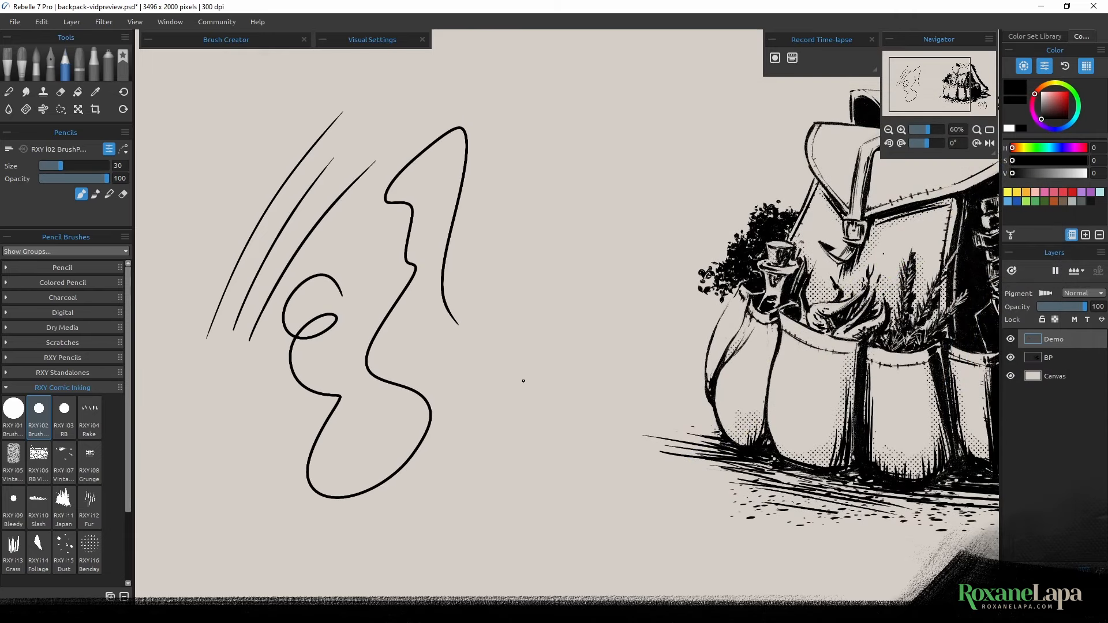
Build a cross-hatched patch of short diagonal strokes above the long curves with the hard-tip brush pen.
mouse_move(185, 142)
left_mouse_down()
mouse_move(253, 238)
mouse_move(249, 214)
left_mouse_up()
mouse_move(202, 120)
left_mouse_down()
mouse_move(250, 196)
mouse_move(260, 191)
left_mouse_up()
mouse_move(219, 104)
left_mouse_down()
mouse_move(269, 182)
mouse_move(282, 177)
left_mouse_up()
left_click_drag(236, 83, 285, 163)
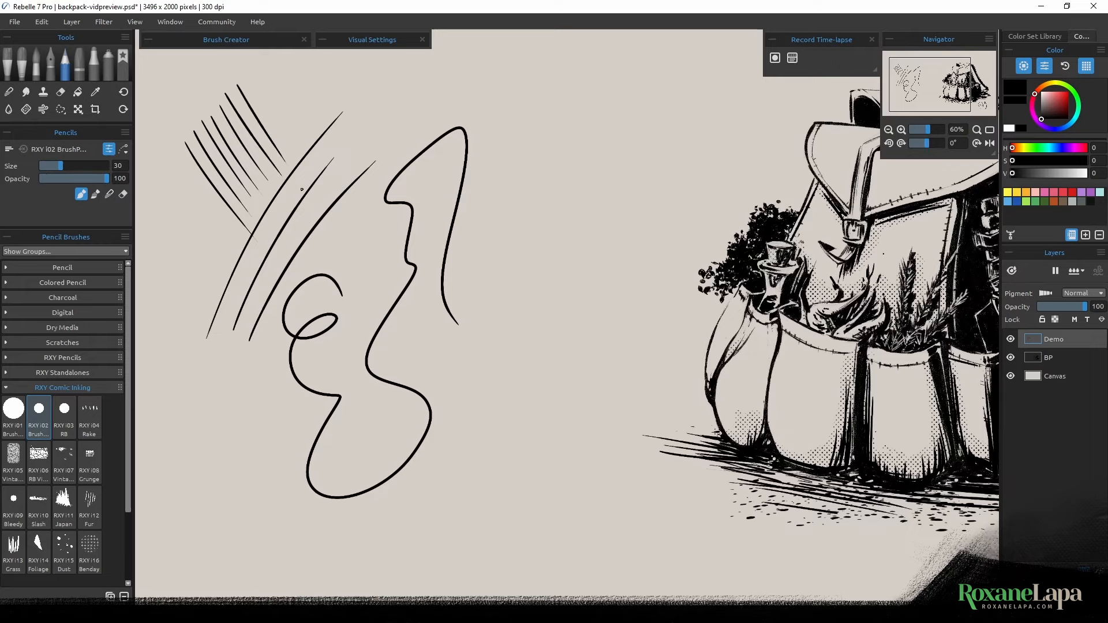
left_click_drag(182, 152, 257, 64)
mouse_move(188, 156)
left_mouse_down()
mouse_move(244, 87)
mouse_move(258, 90)
mouse_move(257, 108)
left_mouse_up()
left_click_drag(205, 172, 265, 113)
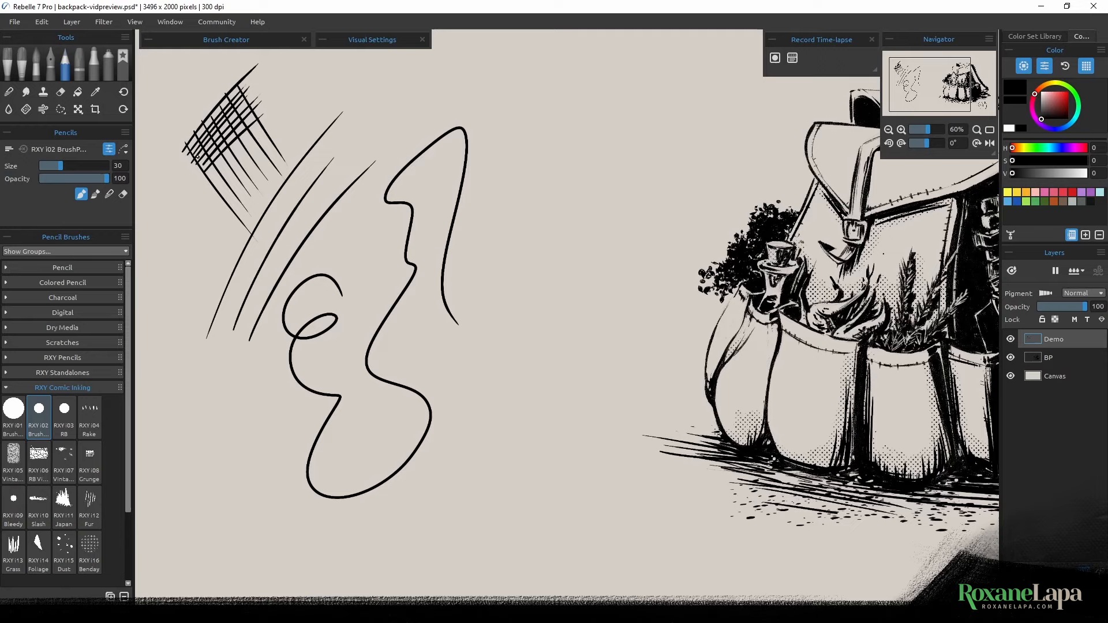
mouse_move(182, 220)
left_mouse_down()
mouse_move(228, 140)
mouse_move(218, 140)
left_mouse_up()
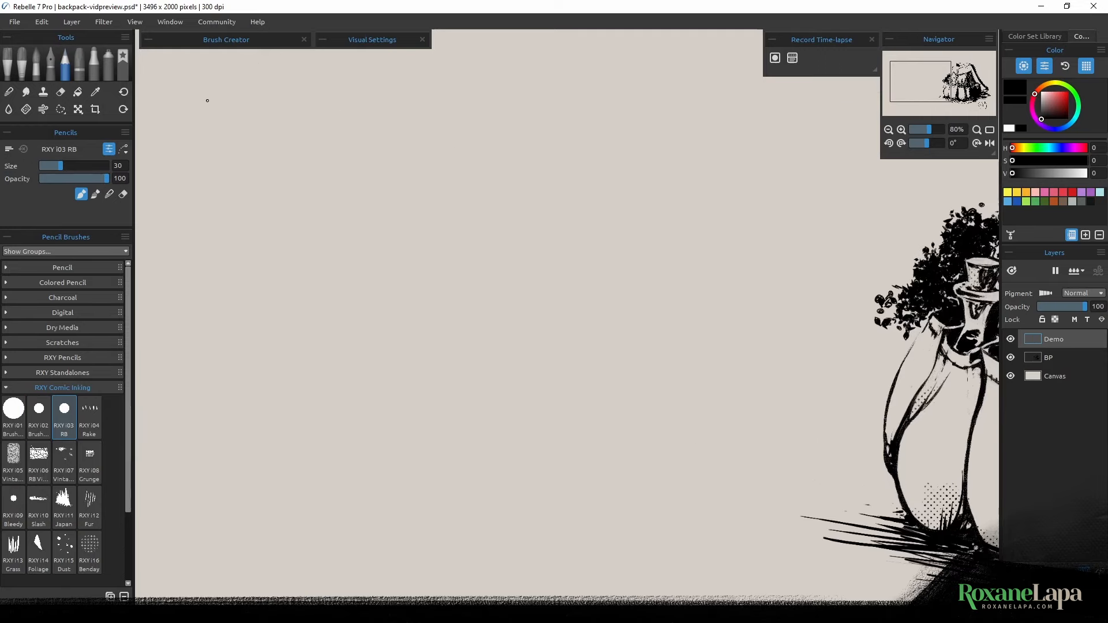
With the RXY i03 RB brush at size 30, draw a thin wavy line and a fan of curved lines on the cleared Demo layer.
mouse_move(207, 100)
left_mouse_down()
mouse_move(204, 246)
mouse_move(271, 446)
left_mouse_up()
left_click_drag(224, 183, 279, 333)
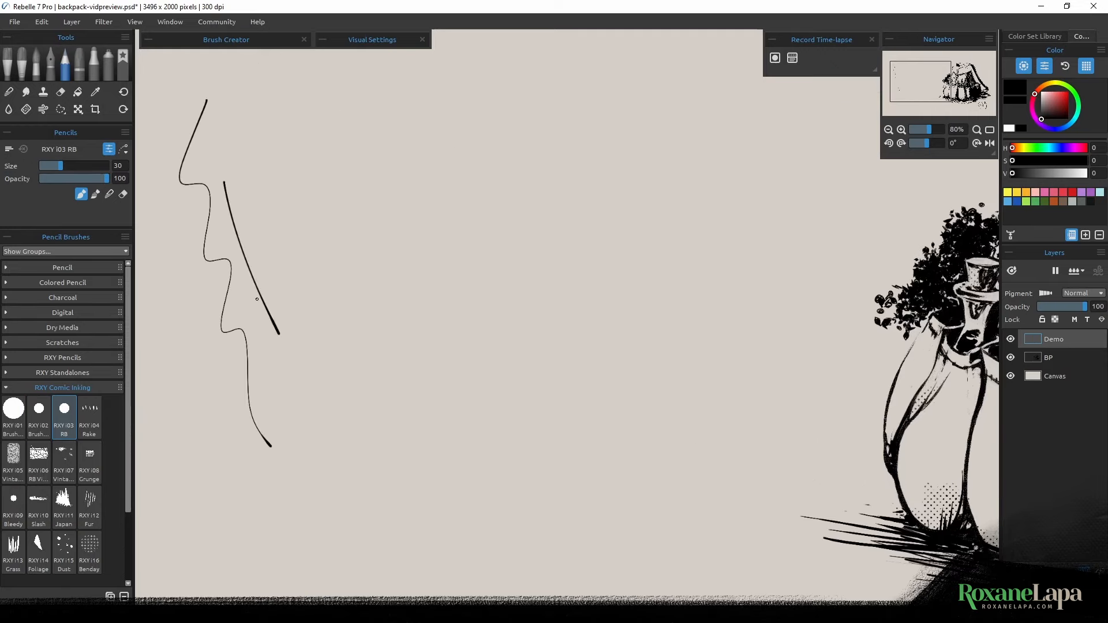
left_click_drag(229, 179, 299, 324)
mouse_move(233, 177)
left_mouse_down()
mouse_move(309, 299)
mouse_move(316, 276)
left_mouse_up()
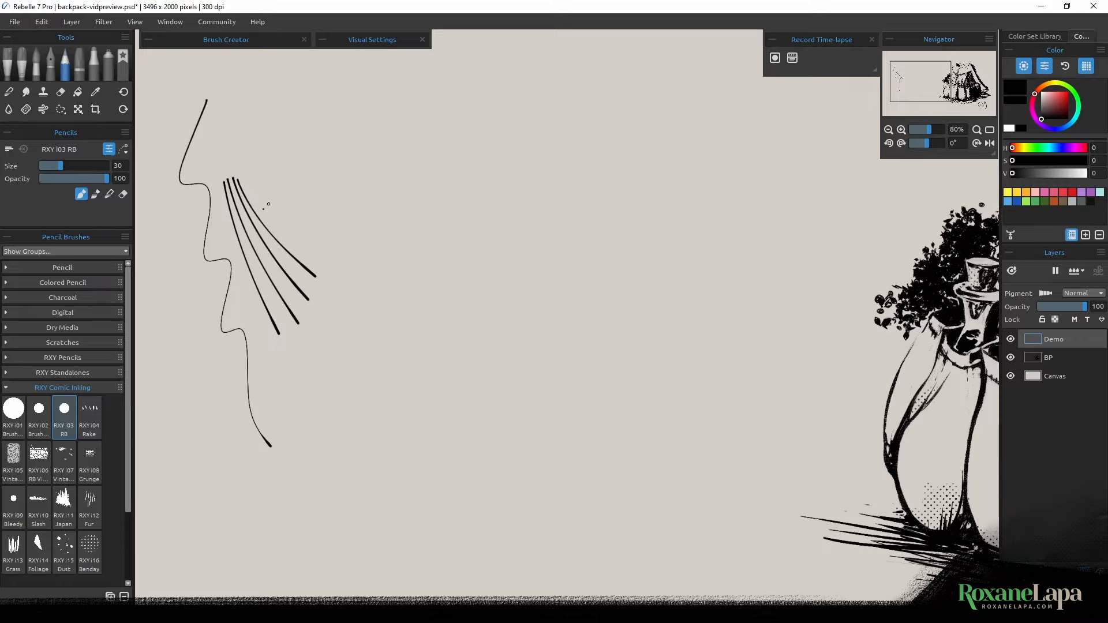
Add a patch of short diagonal hatching beside the fan of curved lines with the RB brush.
mouse_move(264, 210)
left_mouse_down()
mouse_move(292, 172)
mouse_move(304, 200)
mouse_move(321, 184)
left_mouse_up()
left_click_drag(288, 232, 331, 187)
left_click_drag(296, 235, 338, 192)
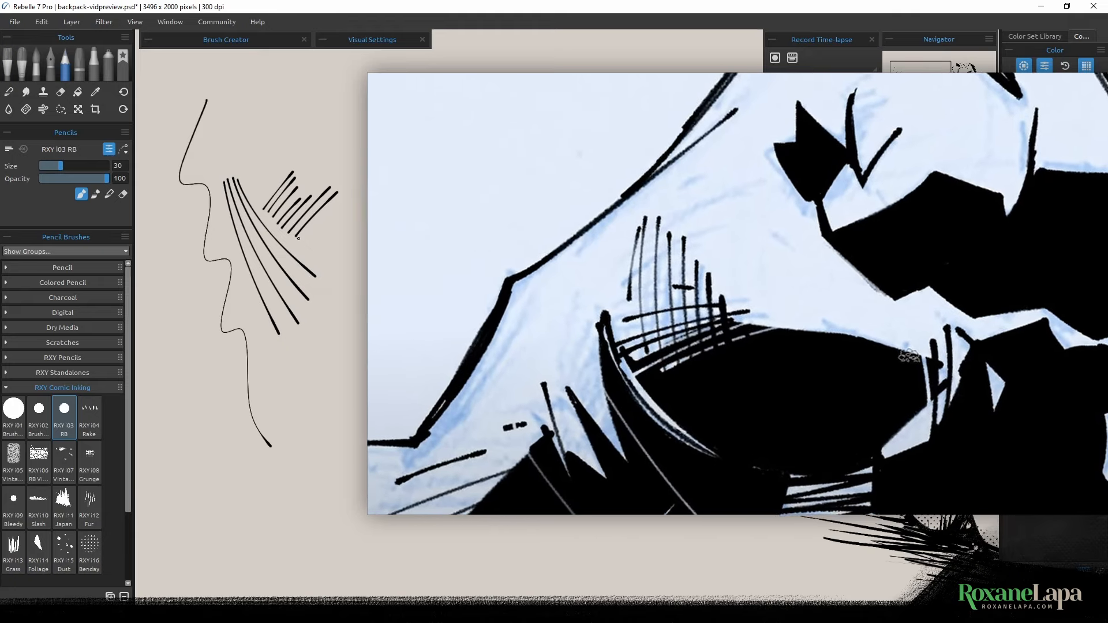
left_click_drag(297, 244, 346, 202)
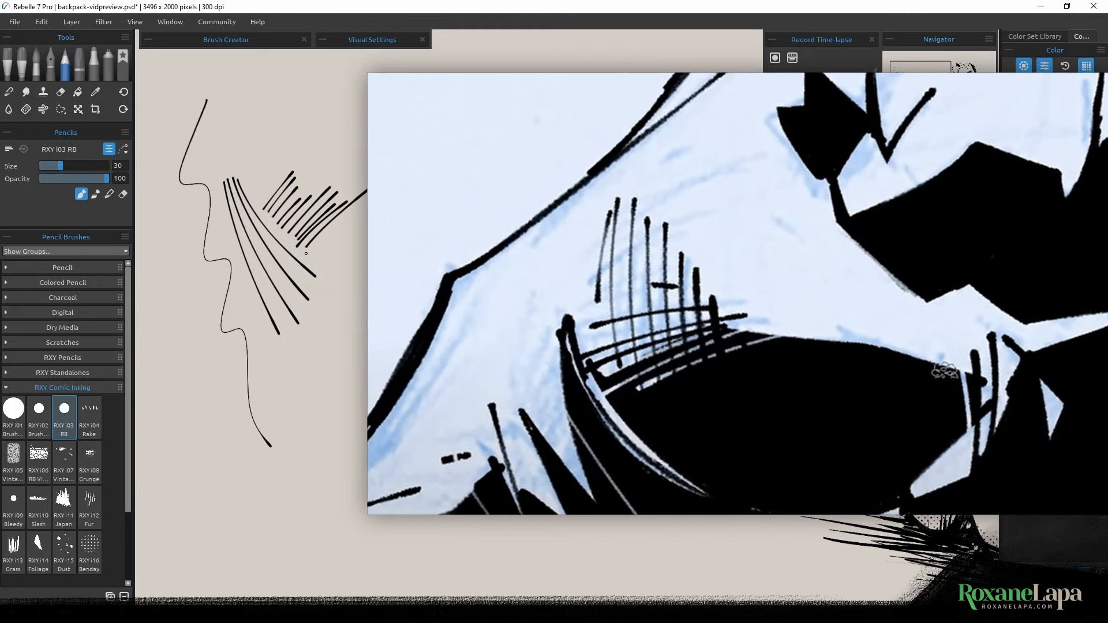
left_click_drag(306, 255, 370, 204)
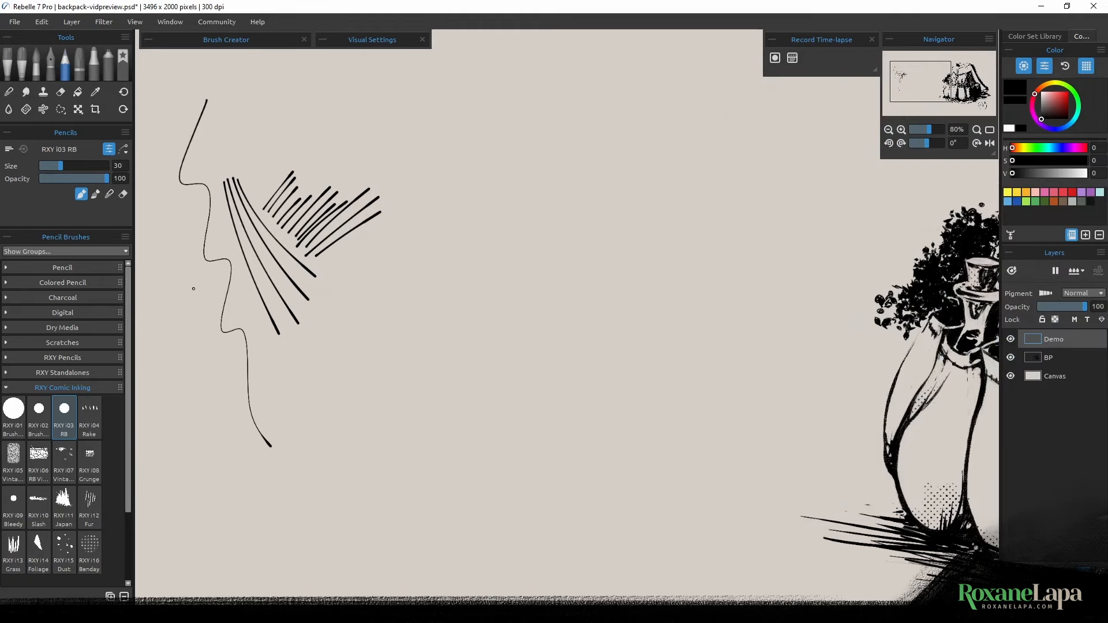
Add a looping line, a row of long diagonal strokes, loose squiggles and a group of steep parallel lines with the RB brush.
left_click_drag(193, 287, 194, 309)
left_click_drag(192, 385, 269, 455)
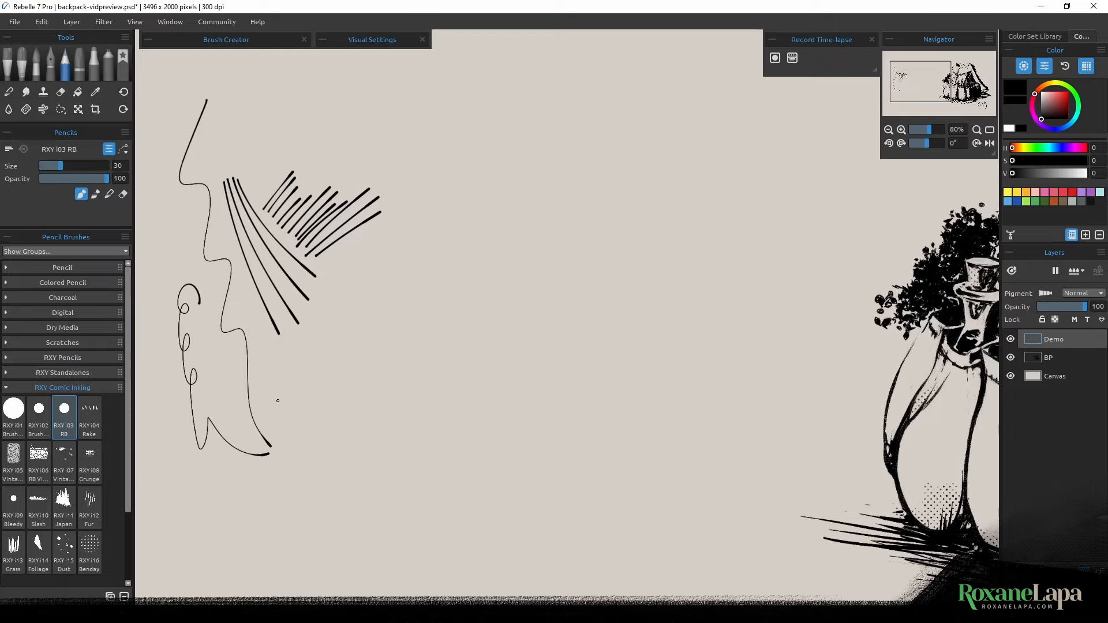
mouse_move(277, 404)
left_mouse_down()
mouse_move(340, 278)
mouse_move(343, 291)
left_mouse_up()
mouse_move(298, 392)
left_mouse_down()
mouse_move(349, 300)
mouse_move(328, 355)
mouse_move(363, 293)
left_mouse_up()
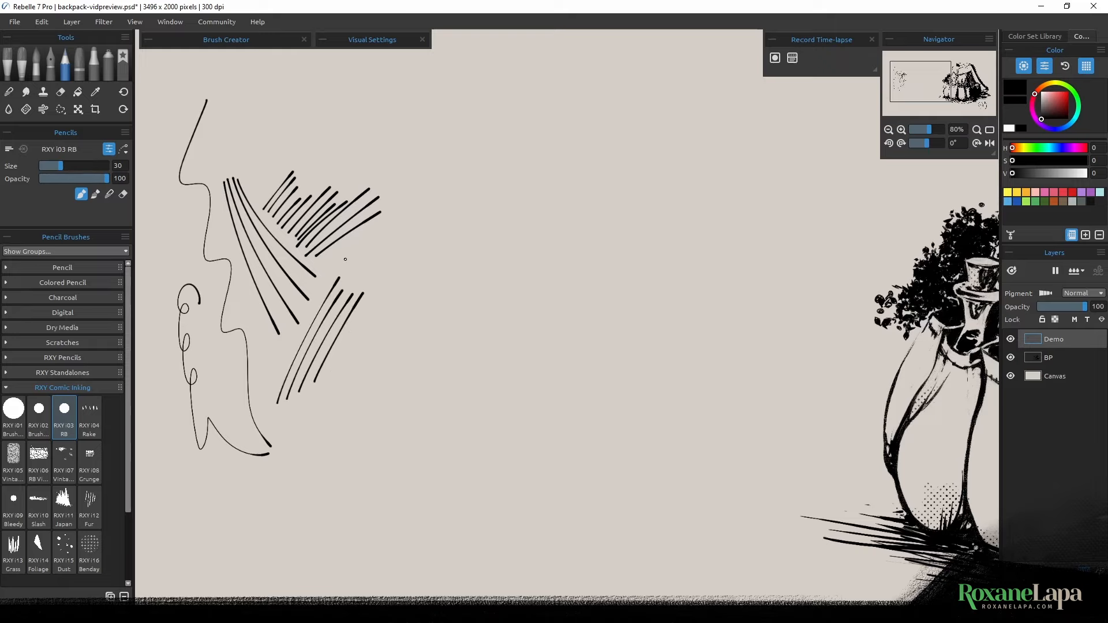
mouse_move(382, 279)
left_mouse_down()
mouse_move(381, 436)
mouse_move(349, 430)
mouse_move(396, 383)
mouse_move(408, 261)
mouse_move(388, 242)
mouse_move(369, 459)
mouse_move(342, 388)
mouse_move(417, 310)
left_mouse_up()
mouse_move(401, 170)
left_mouse_down()
mouse_move(414, 246)
mouse_move(445, 272)
left_mouse_up()
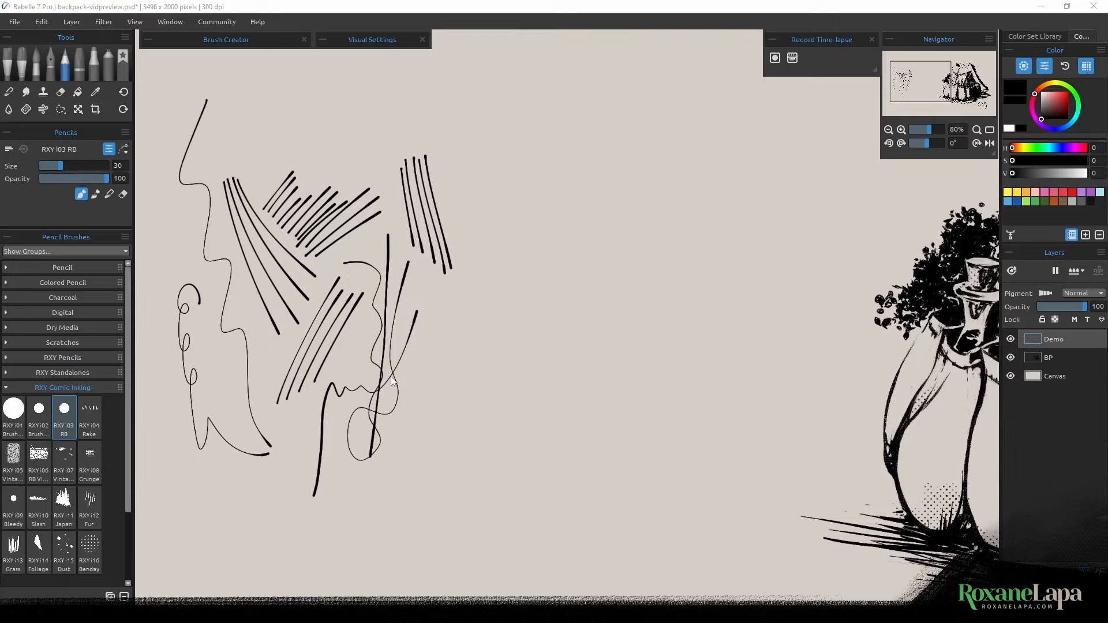
Clear the Demo layer and draw three side-by-side curved strokes with the RXY i04 Rake brush at size 70.
key("Delete")
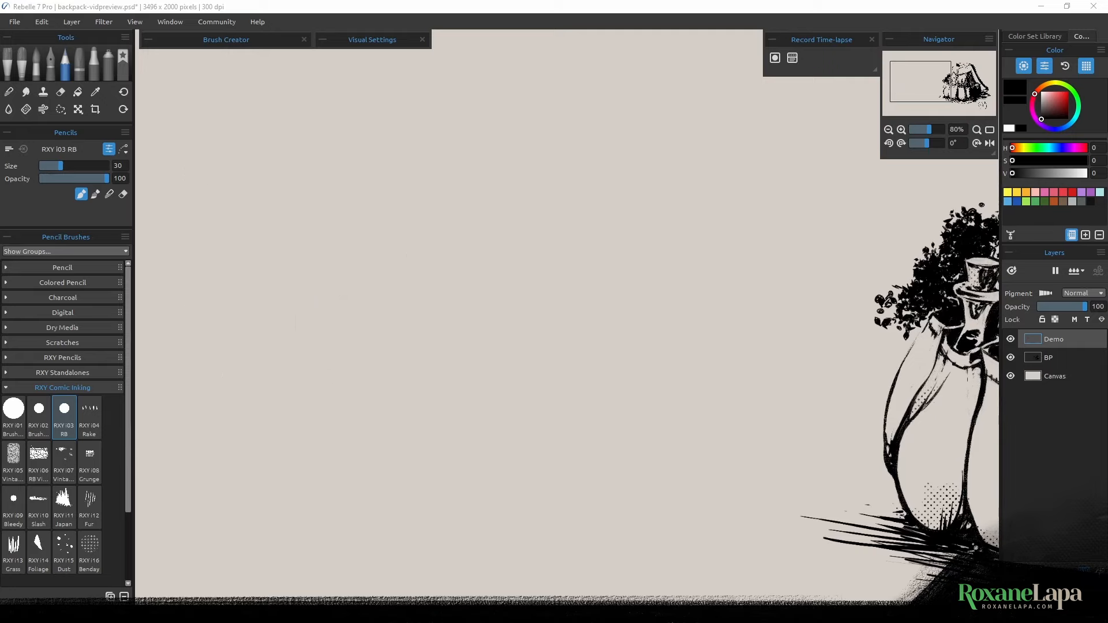
left_click(99, 418)
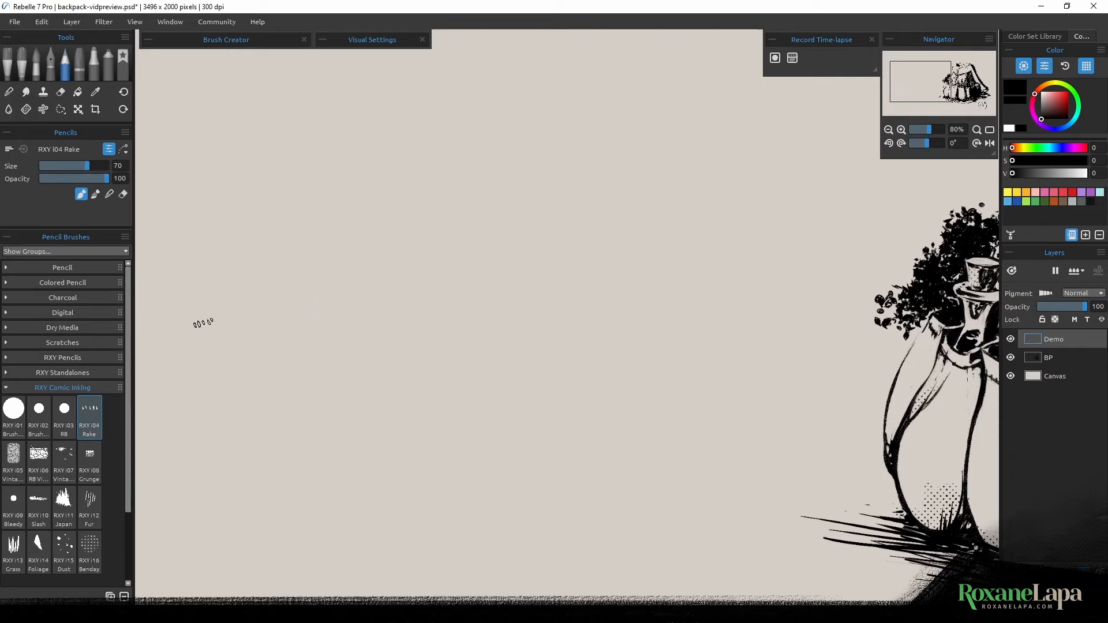
left_click_drag(207, 347, 292, 139)
left_click_drag(235, 348, 324, 151)
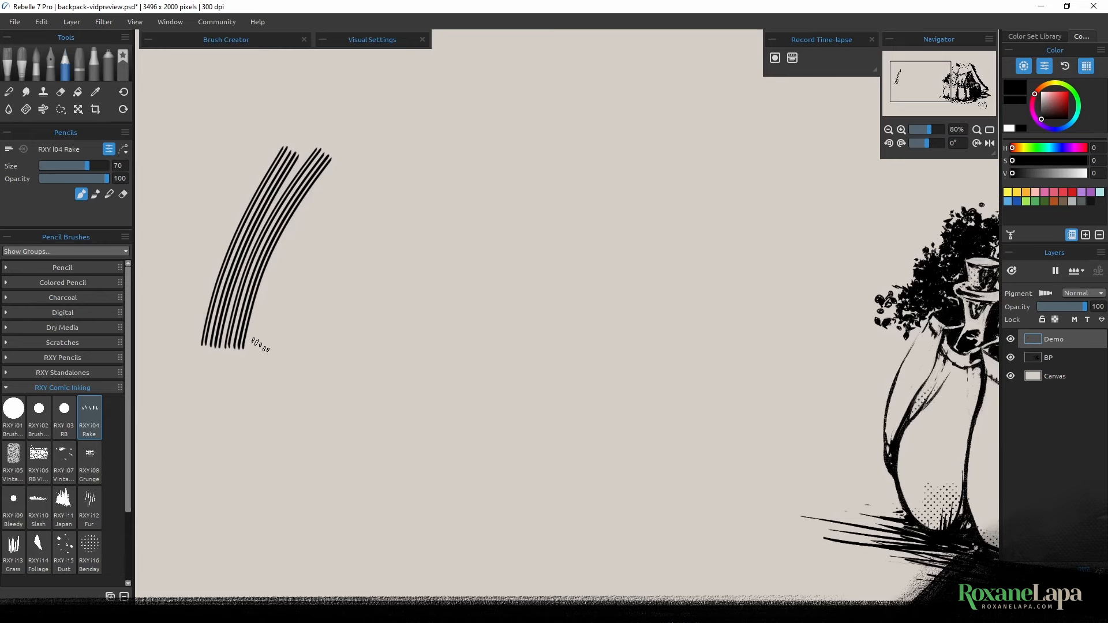
left_click_drag(261, 346, 346, 170)
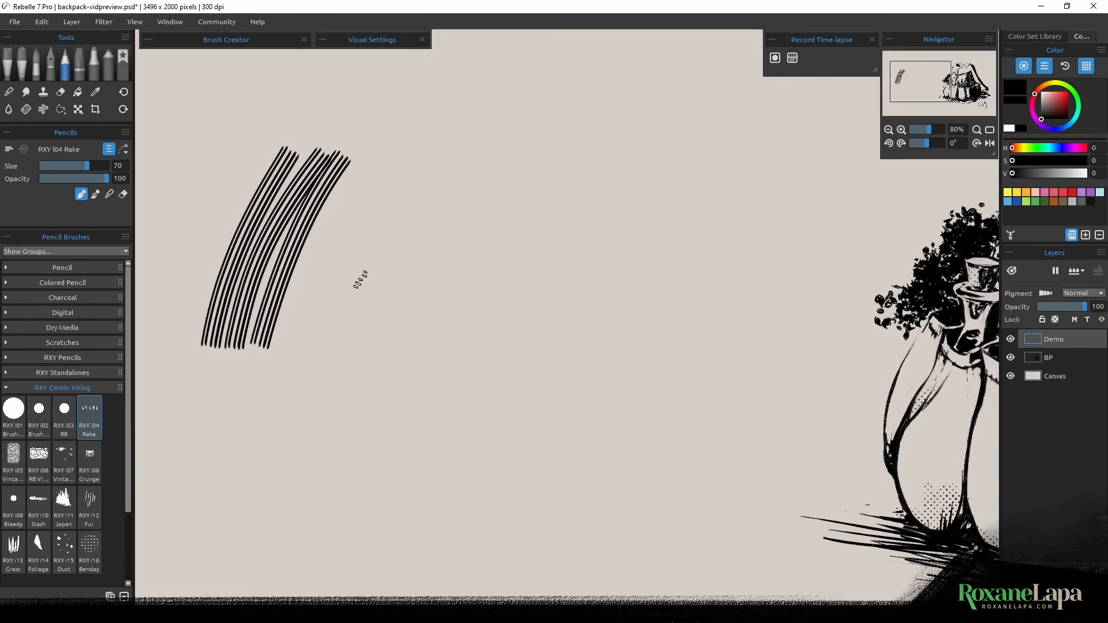
Build a cross-hatched patch from vertical and slanted rake strokes beside the curved ones.
scroll(369, 276, "up", 3)
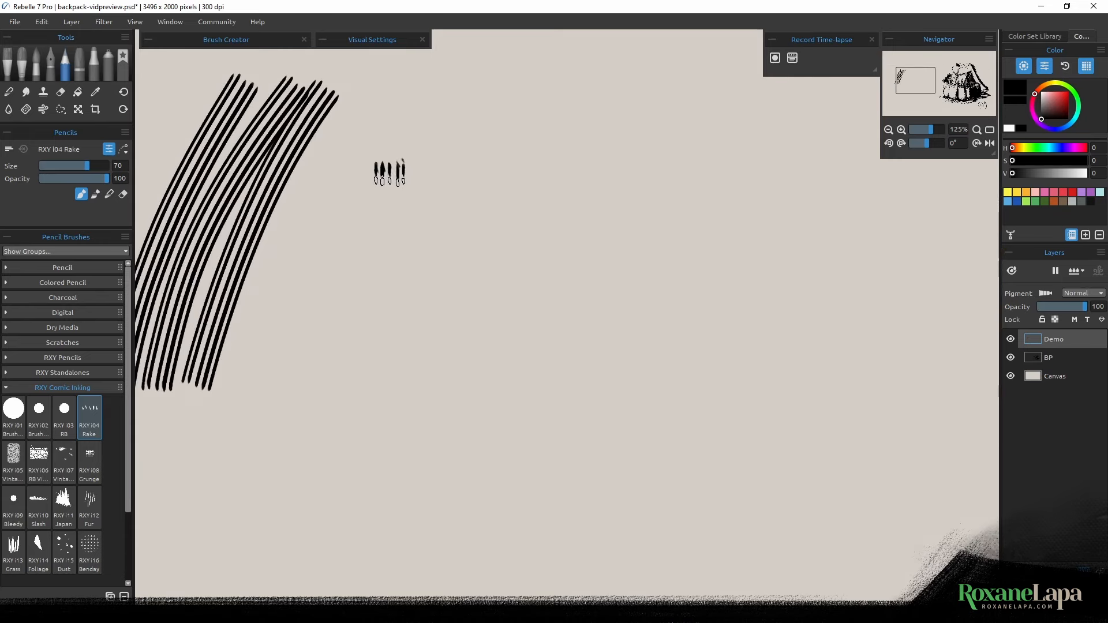
left_click_drag(389, 173, 380, 342)
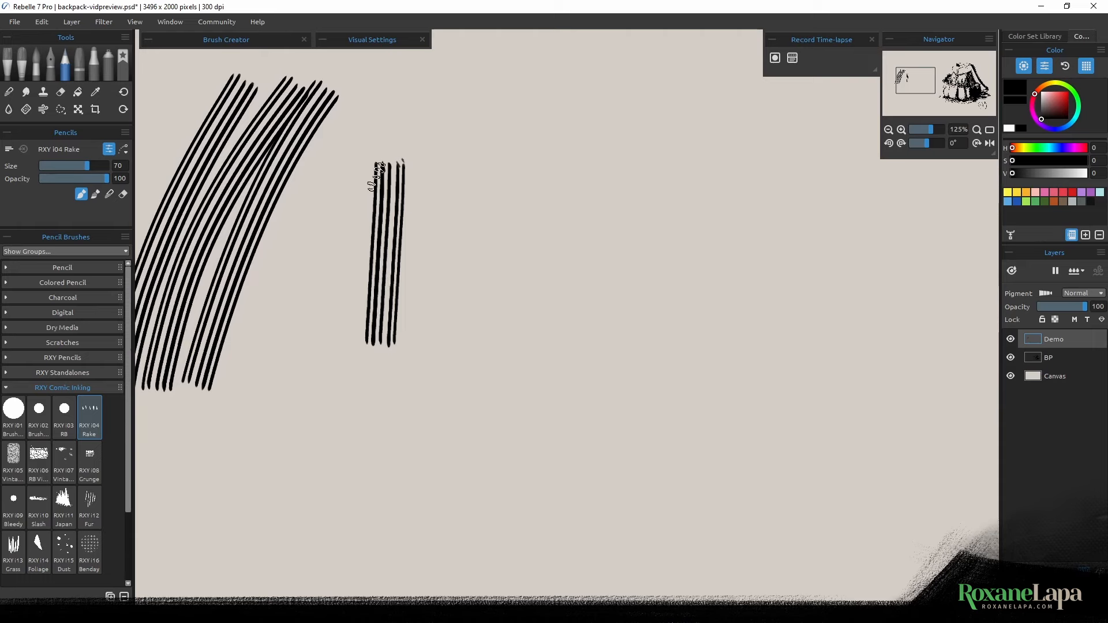
left_click_drag(372, 184, 427, 151)
left_click_drag(358, 222, 434, 190)
left_click_drag(347, 263, 442, 226)
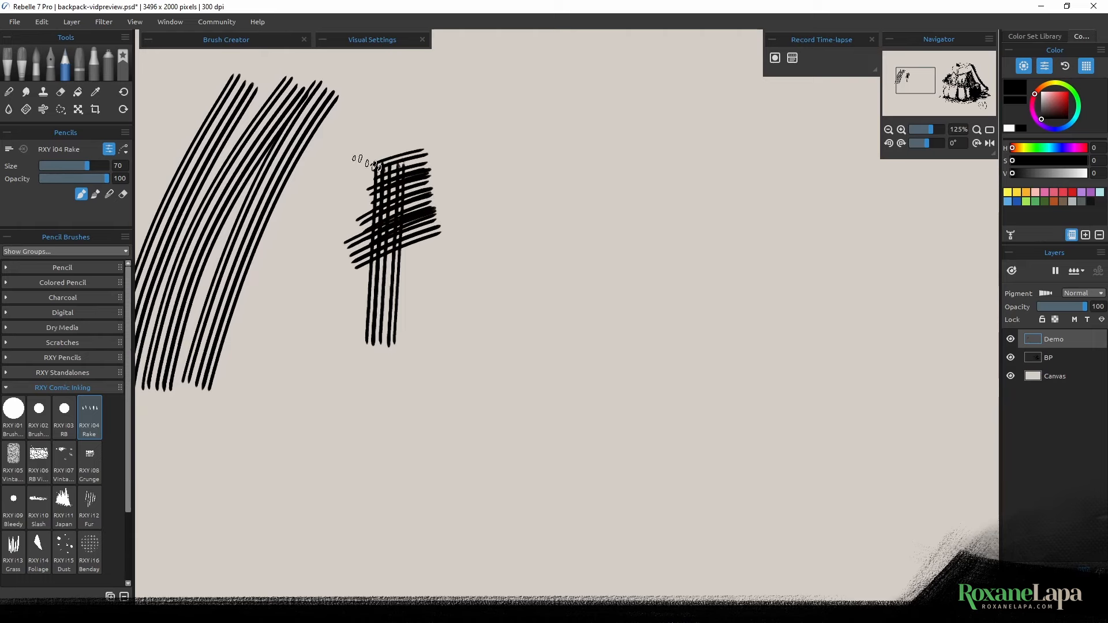
mouse_move(365, 162)
left_mouse_down()
mouse_move(347, 297)
mouse_move(334, 313)
left_mouse_up()
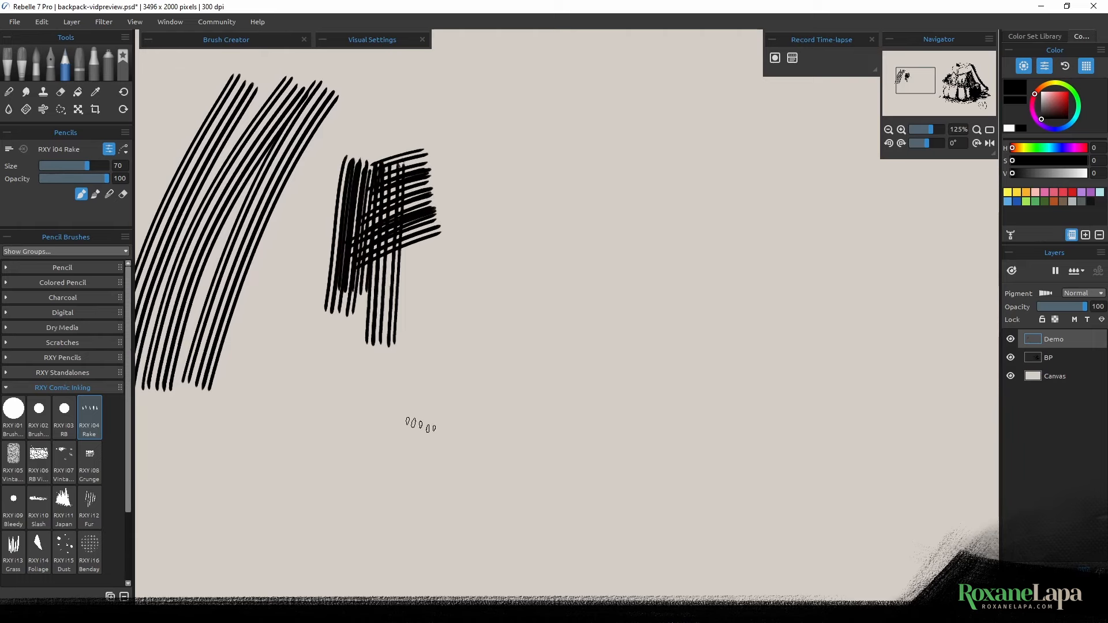
Layer long diagonal curved rake strokes over each other beside the cross-hatched patch, undoing one stroke along the way.
left_click_drag(422, 424, 580, 218)
left_click_drag(433, 421, 598, 208)
key("ctrl+z")
left_click_drag(404, 432, 586, 203)
left_click_drag(577, 222, 394, 500)
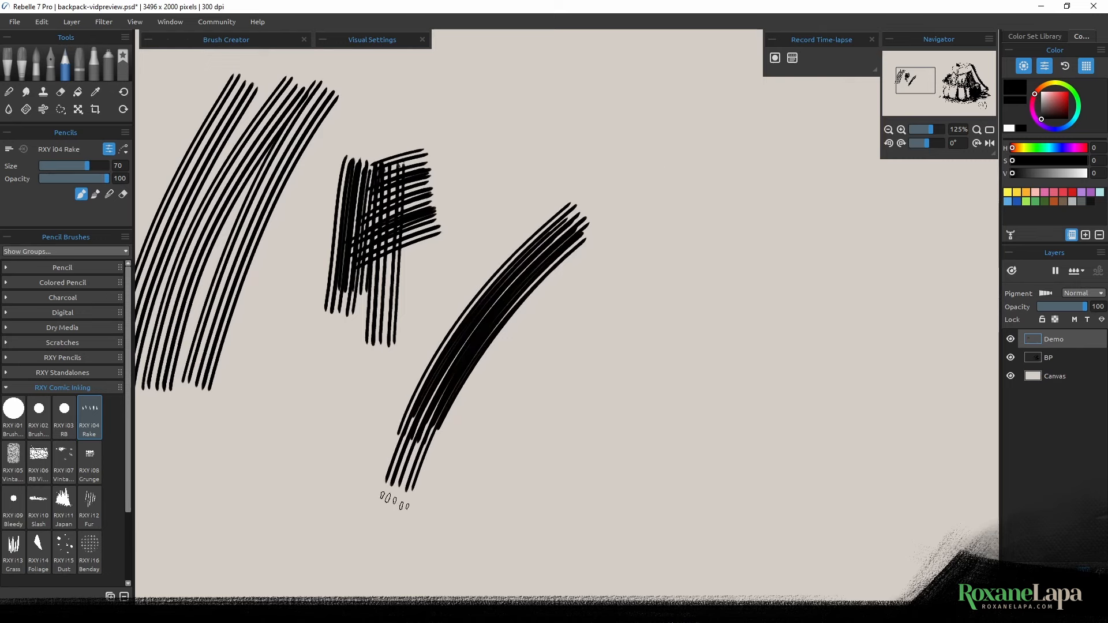
mouse_move(640, 202)
left_mouse_down()
mouse_move(396, 520)
mouse_move(401, 502)
left_mouse_up()
left_click_drag(674, 211, 411, 502)
With the RXY i05 Vintage brush at size 20, draw a thick-and-thin zigzag and three long tapering strokes on the cleared Demo layer.
mouse_move(377, 615)
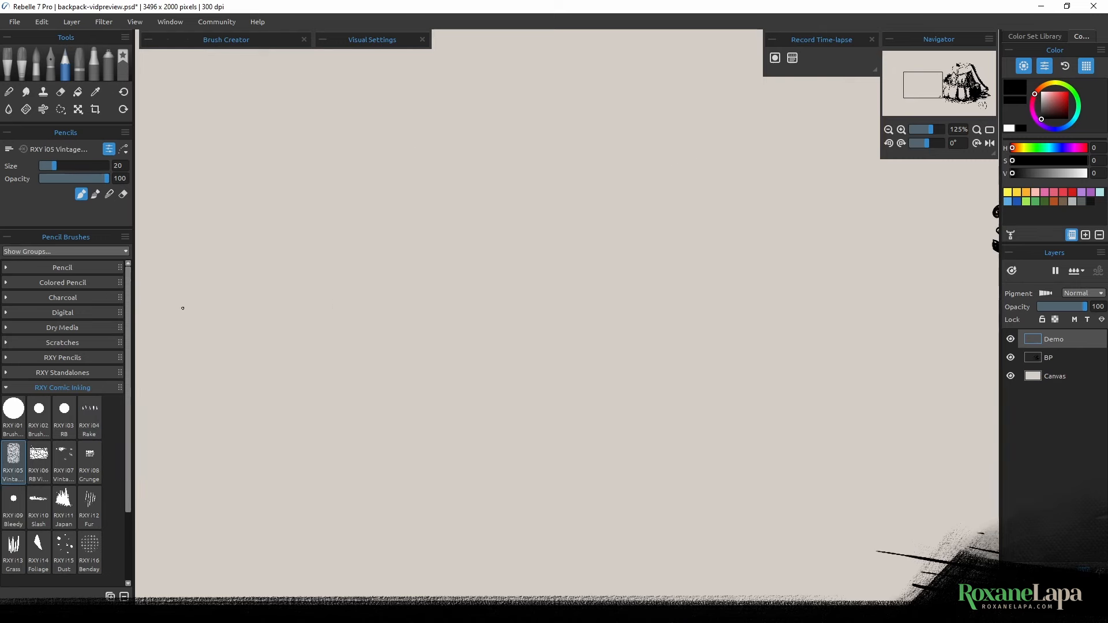
mouse_move(179, 312)
left_mouse_down()
mouse_move(254, 179)
mouse_move(281, 208)
mouse_move(262, 286)
mouse_move(310, 253)
mouse_move(325, 482)
left_mouse_up()
left_click_drag(332, 142, 346, 337)
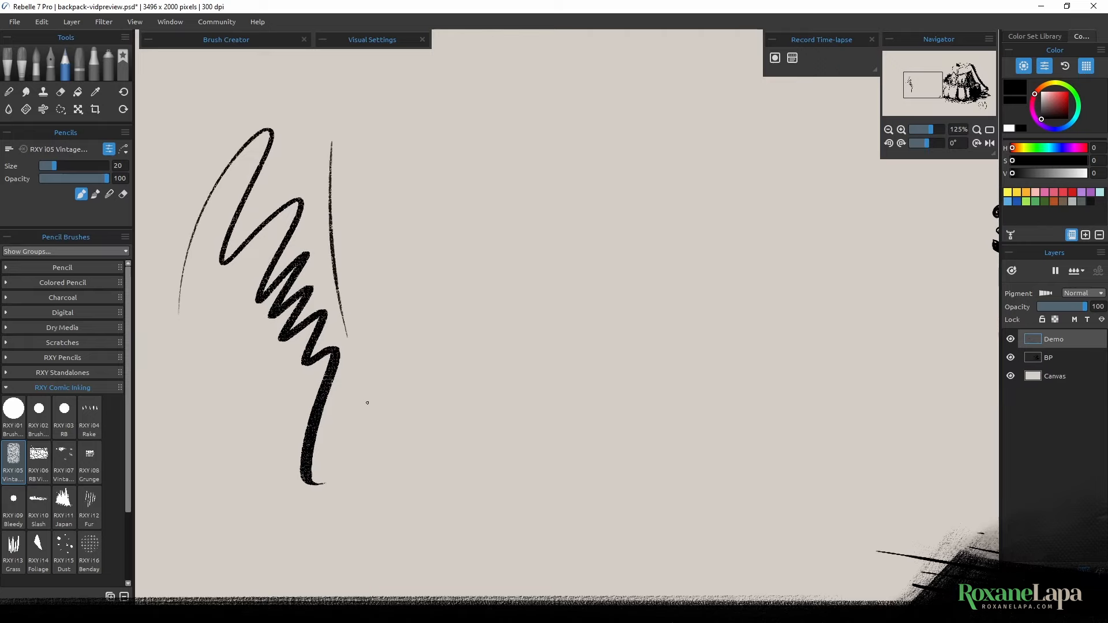
mouse_move(341, 141)
left_mouse_down()
mouse_move(357, 330)
mouse_move(370, 315)
mouse_move(381, 350)
left_mouse_up()
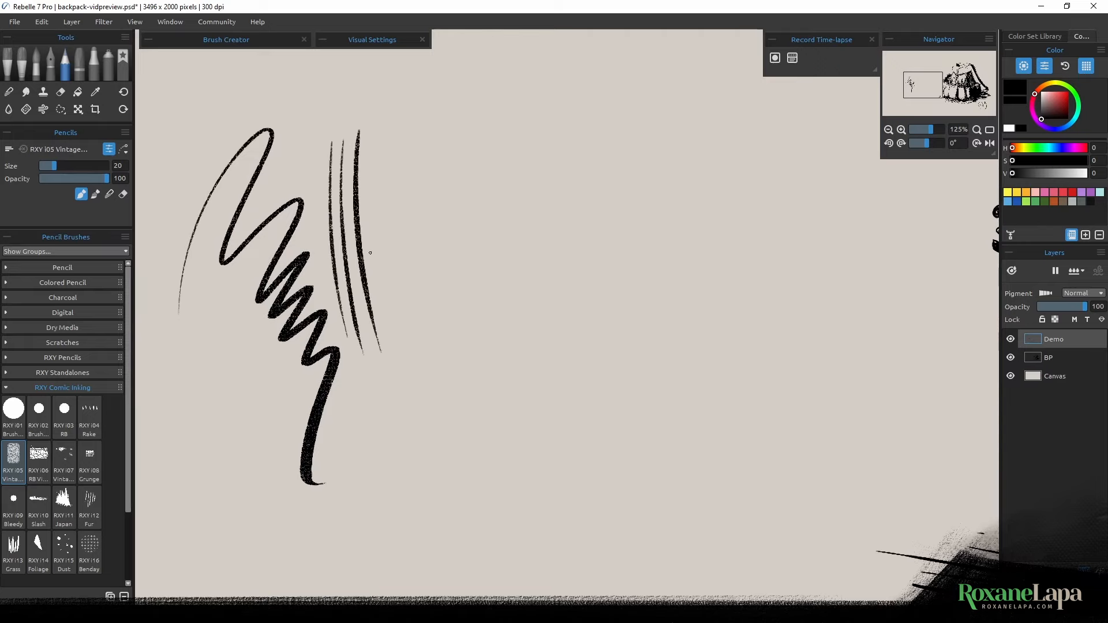
Add a thick squiggle, a small diagonal zigzag and two groups of steep tapering strokes with the i05 Vintage brush.
mouse_move(370, 252)
left_mouse_down()
mouse_move(384, 141)
mouse_move(474, 182)
mouse_move(487, 258)
left_mouse_up()
mouse_move(388, 268)
left_mouse_down()
mouse_move(426, 234)
mouse_move(397, 312)
mouse_move(414, 399)
left_mouse_up()
mouse_move(475, 419)
left_mouse_down()
mouse_move(471, 274)
mouse_move(488, 415)
left_mouse_up()
mouse_move(490, 272)
left_mouse_down()
mouse_move(495, 420)
mouse_move(534, 517)
left_mouse_up()
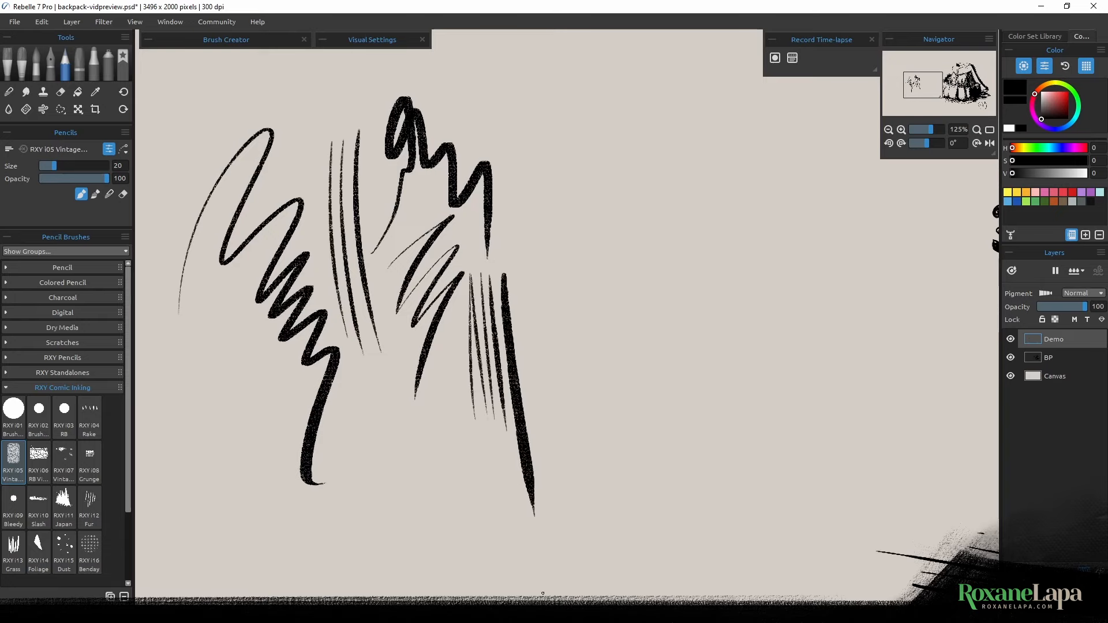
left_click_drag(531, 196, 548, 400)
left_click_drag(516, 179, 553, 387)
left_click_drag(530, 209, 541, 312)
left_click_drag(539, 147, 576, 353)
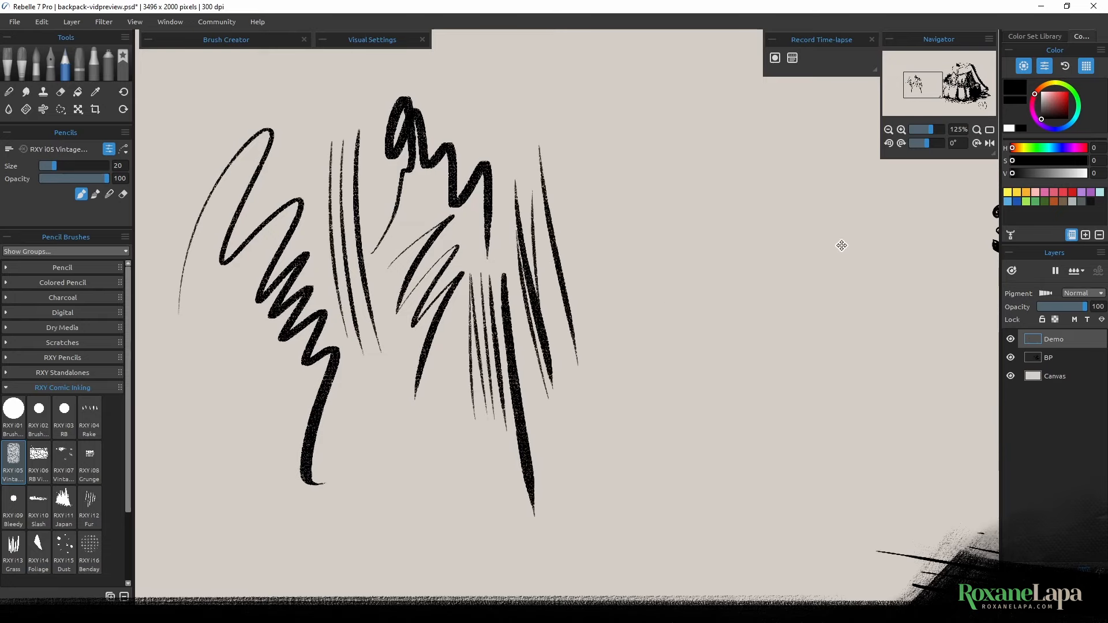
With the RXY i06 RB Vintage brush at size 60, paint a large solid black block on the cleared Demo layer.
mouse_move(842, 246)
left_mouse_down()
mouse_move(592, 206)
mouse_move(664, 323)
mouse_move(732, 396)
mouse_move(778, 292)
left_mouse_up()
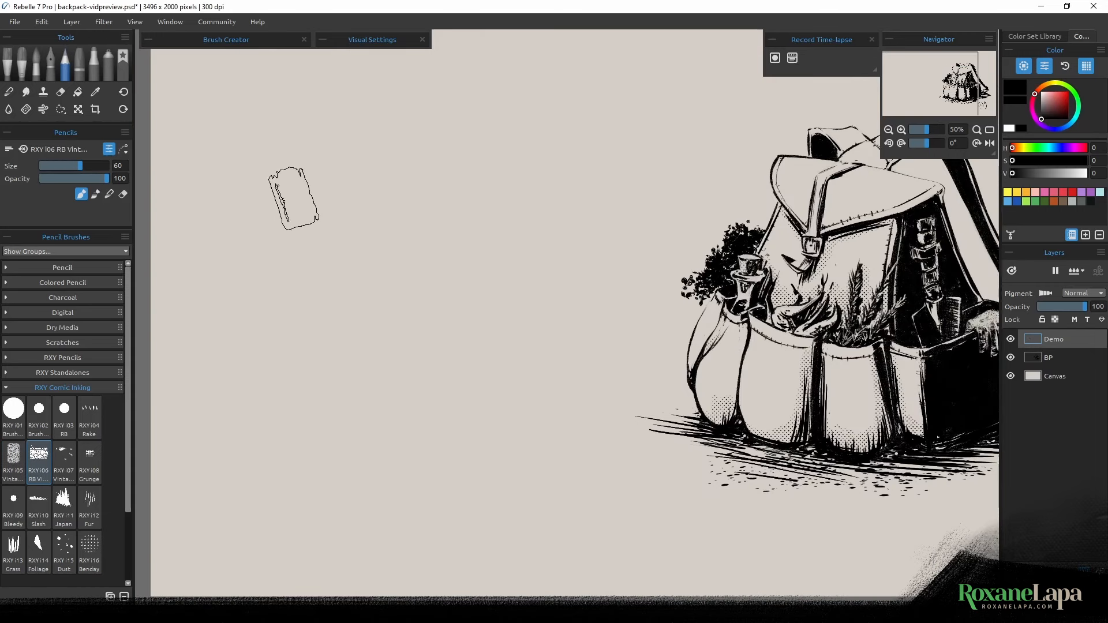
left_click_drag(278, 124, 252, 378)
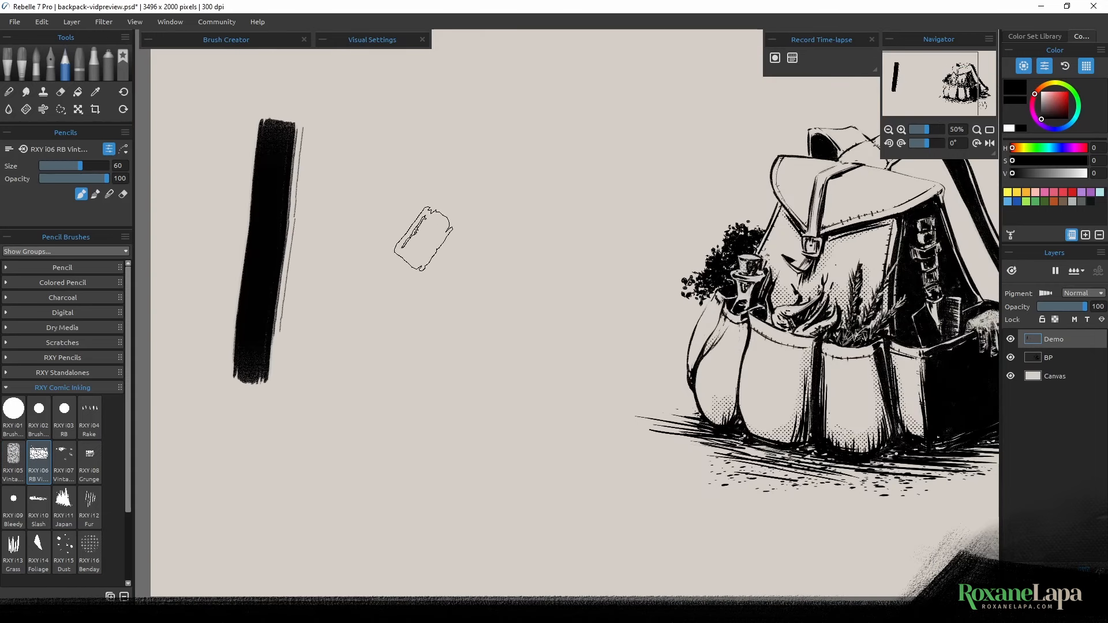
left_click_drag(453, 137, 417, 372)
mouse_move(297, 156)
left_mouse_down()
mouse_move(408, 168)
mouse_move(309, 270)
mouse_move(378, 254)
mouse_move(287, 254)
mouse_move(310, 341)
mouse_move(376, 292)
mouse_move(403, 287)
mouse_move(303, 163)
mouse_move(422, 158)
mouse_move(396, 198)
mouse_move(248, 296)
mouse_move(254, 197)
mouse_move(240, 346)
mouse_move(247, 150)
mouse_move(228, 370)
left_mouse_up()
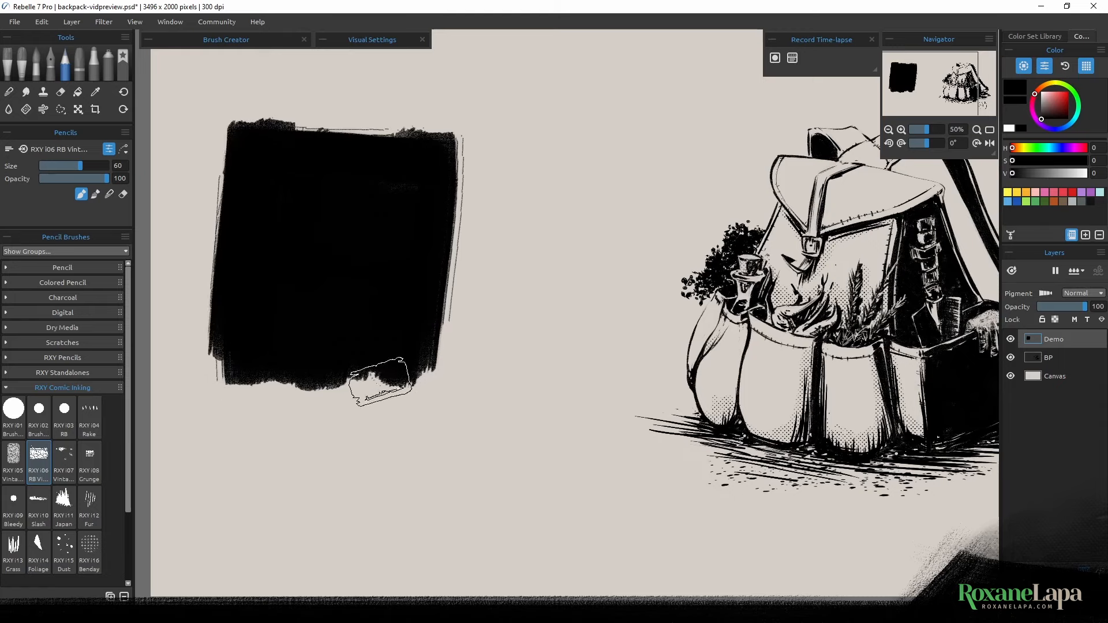
Rework the black block's lower edge with rough horizontal strokes of the RB Vintage brush.
left_click_drag(378, 381, 347, 383)
key("ctrl+z")
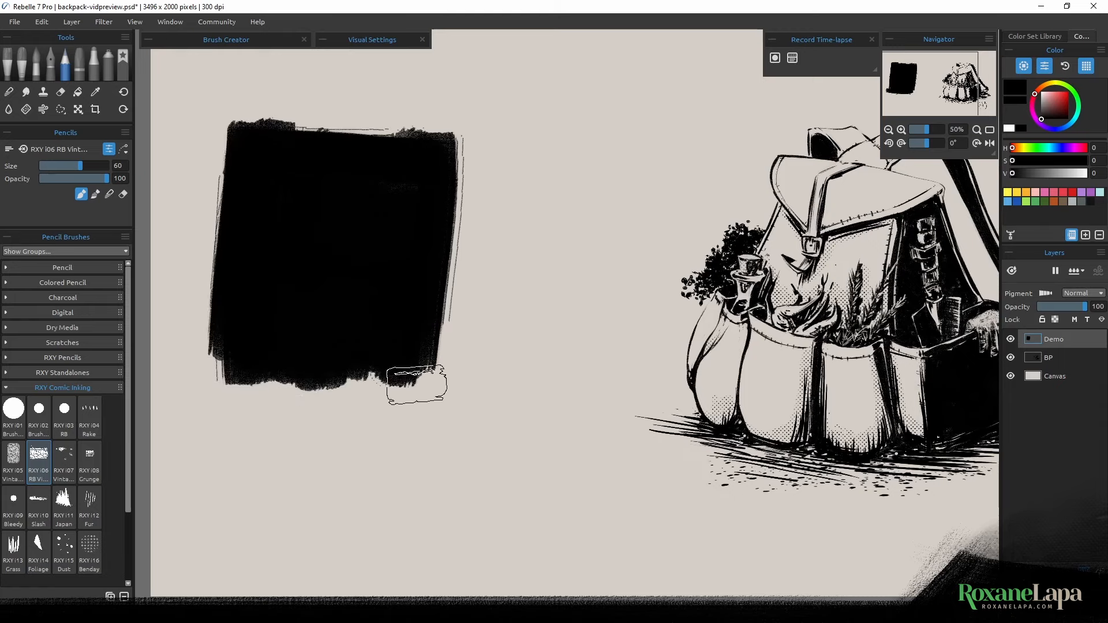
mouse_move(416, 385)
left_mouse_down()
mouse_move(228, 371)
mouse_move(393, 394)
mouse_move(270, 374)
left_mouse_up()
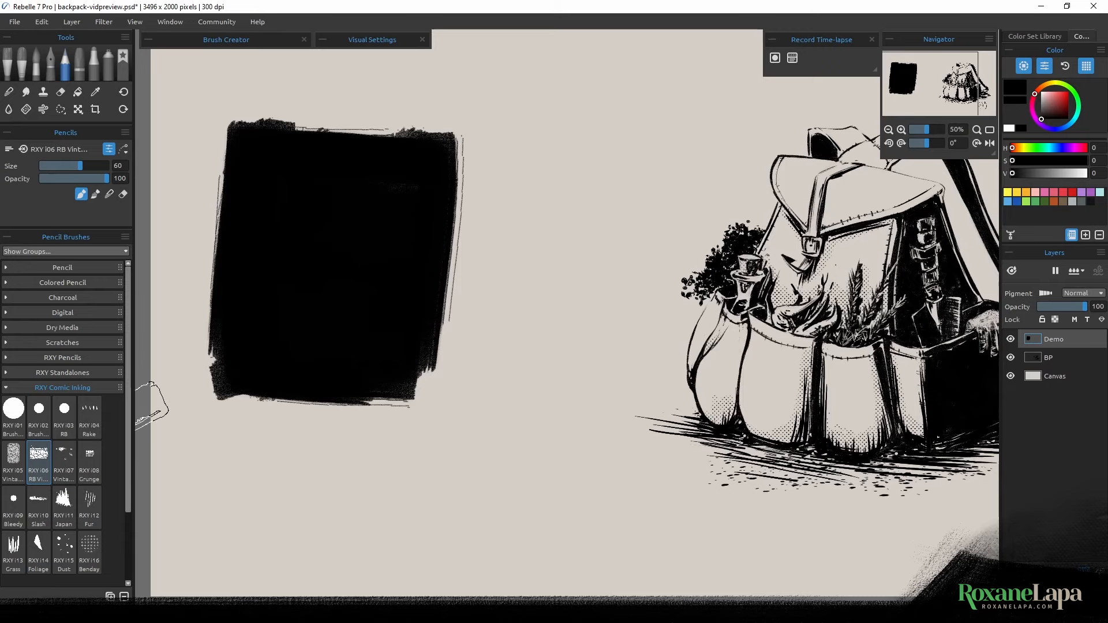
Switch to the RXY i07 Vintage brush, clear the Demo layer, and draw a long wavy line with a loop.
left_click(64, 460)
key("Delete")
mouse_move(195, 130)
left_mouse_down()
mouse_move(230, 135)
mouse_move(232, 376)
mouse_move(209, 438)
mouse_move(300, 459)
mouse_move(344, 489)
left_mouse_up()
Handwrite the word "Test" beside the wavy line with the i07 Vintage brush.
left_click_drag(270, 269, 349, 141)
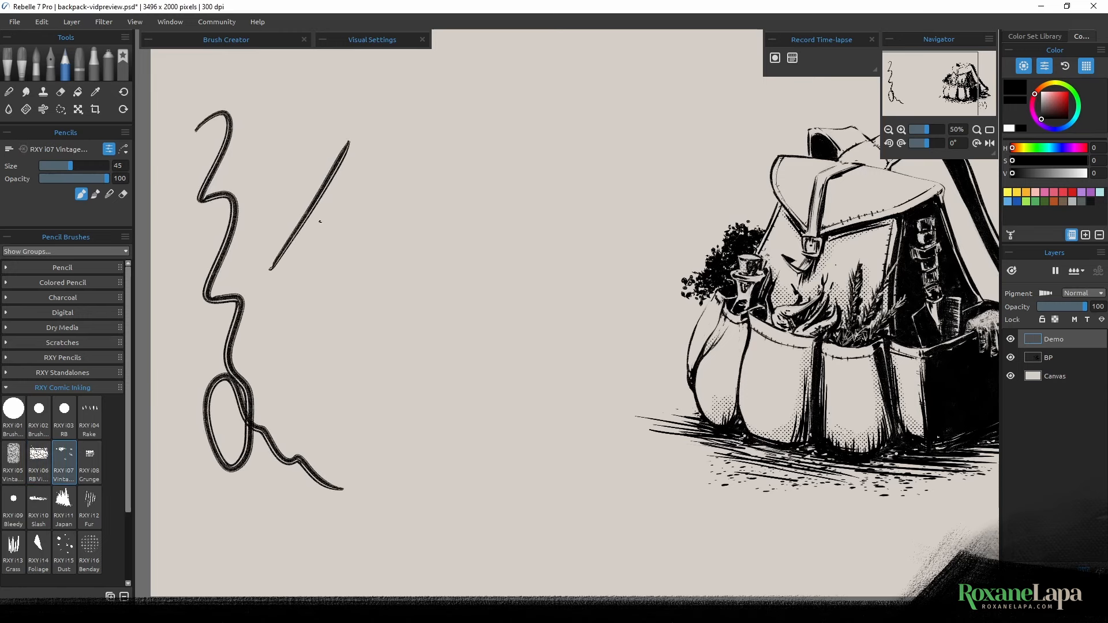
left_click_drag(307, 215, 329, 359)
mouse_move(332, 299)
left_mouse_down()
mouse_move(376, 220)
mouse_move(397, 315)
left_mouse_up()
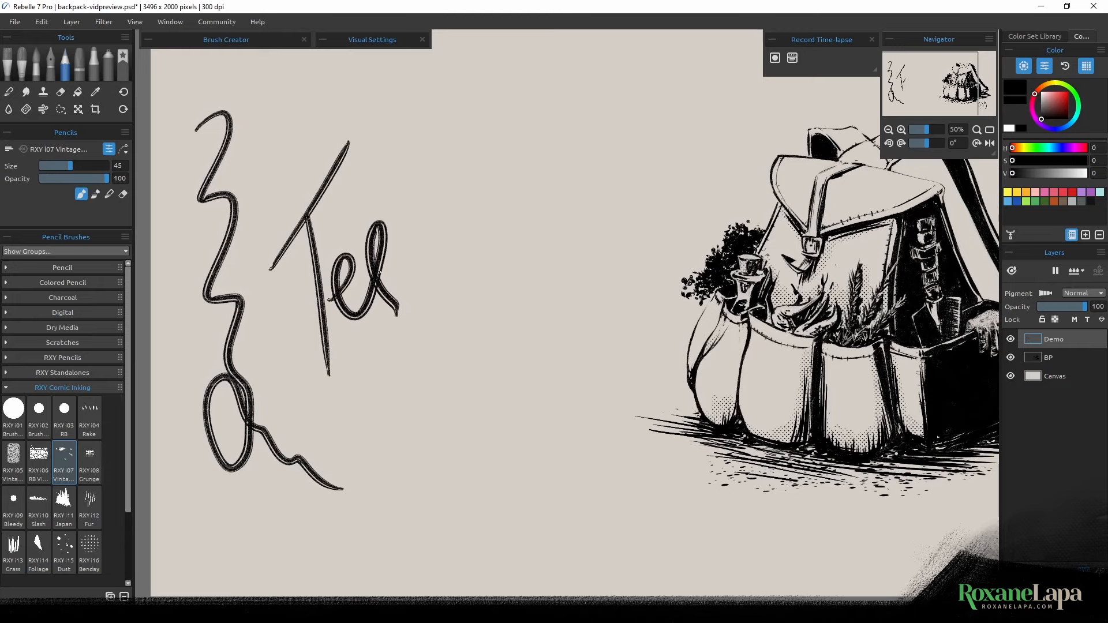
left_click_drag(392, 131, 425, 334)
left_click_drag(356, 218, 439, 148)
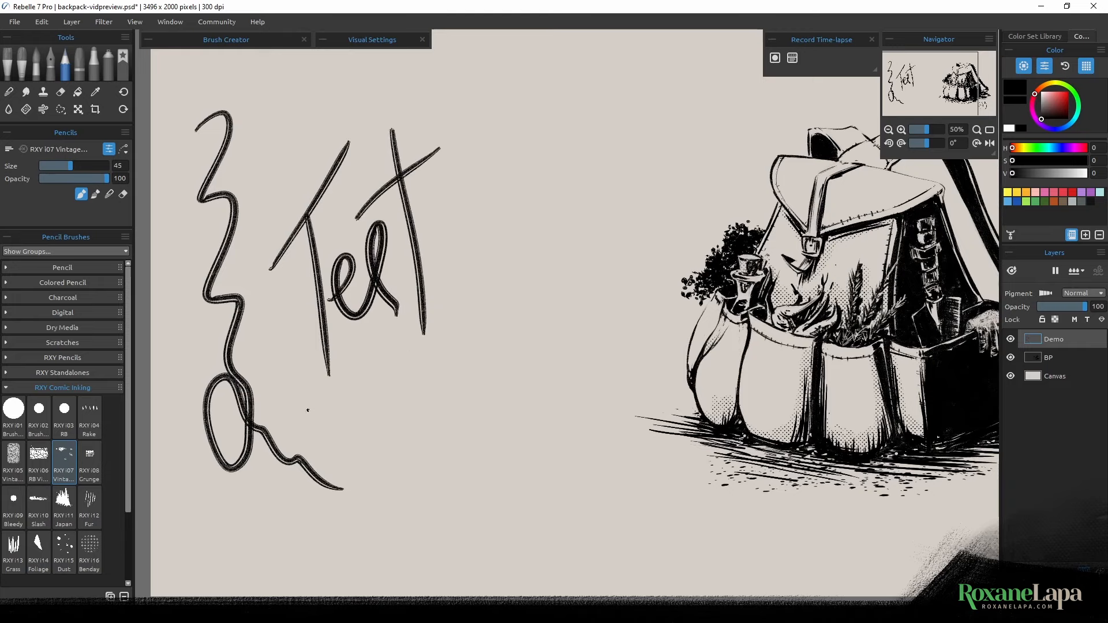
Underline the handwritten word with a long diagonal stroke, and add an open heart and a zigzag line with a tall upstroke.
left_click_drag(308, 410, 564, 191)
mouse_move(425, 475)
left_mouse_down()
mouse_move(424, 416)
mouse_move(455, 543)
left_mouse_up()
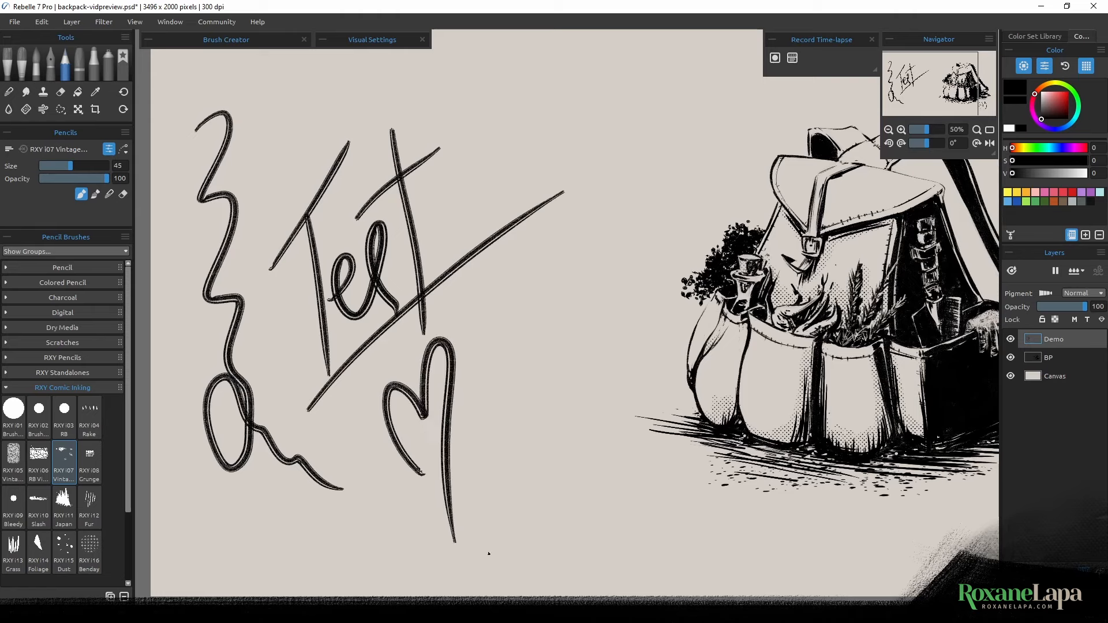
mouse_move(488, 280)
left_mouse_down()
mouse_move(577, 282)
mouse_move(609, 97)
left_mouse_up()
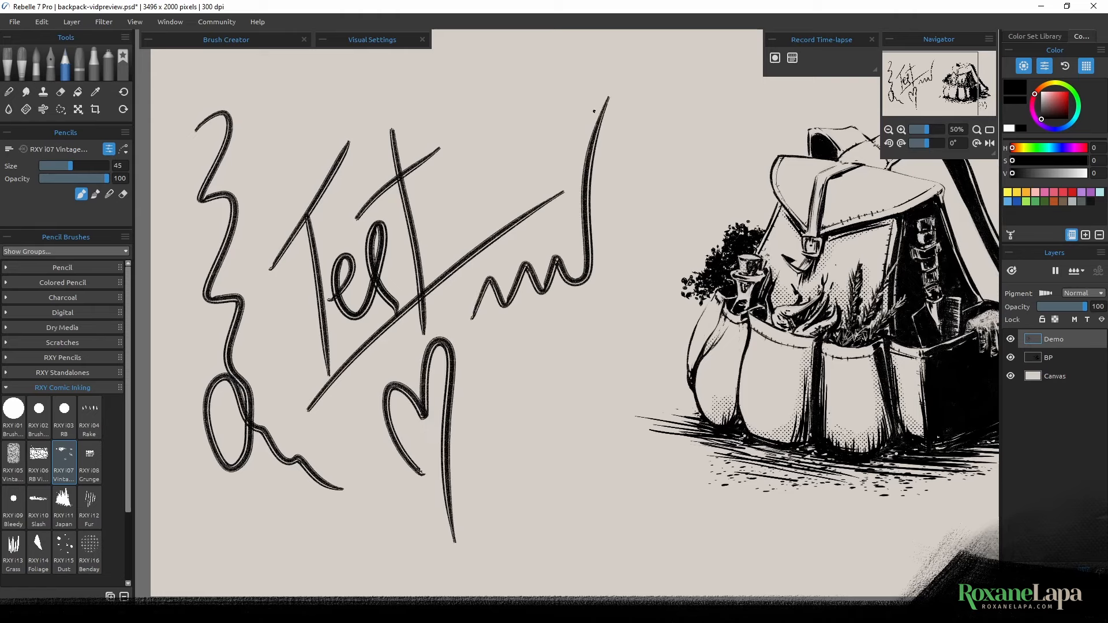
mouse_move(526, 139)
left_mouse_down()
mouse_move(489, 149)
mouse_move(324, 118)
left_mouse_up()
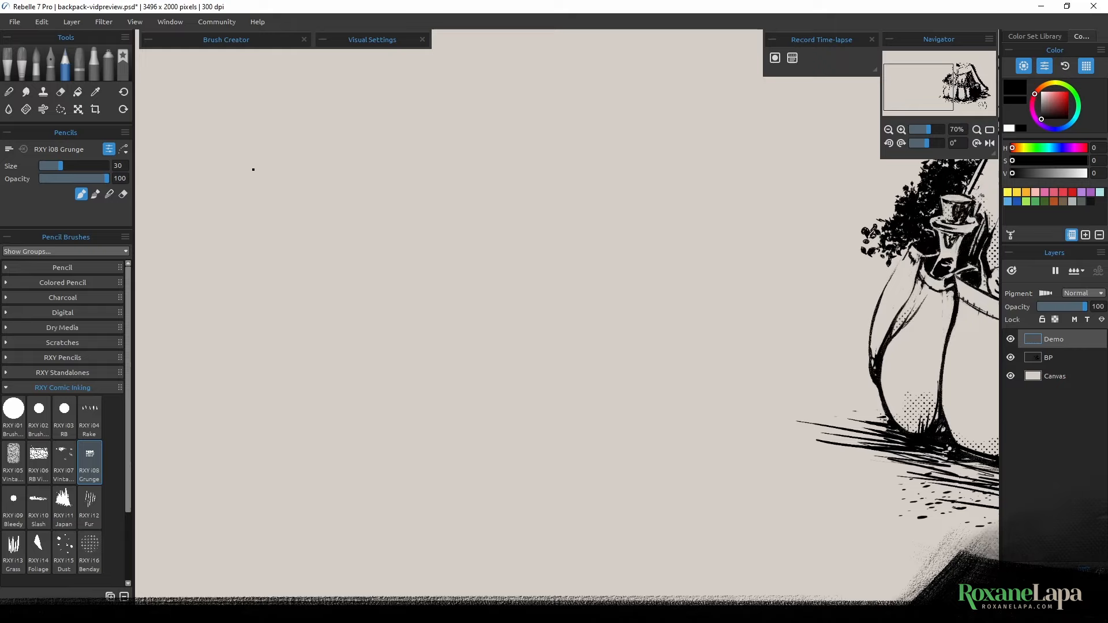
On the cleared Demo layer, draw one tapering stroke each with RXY i08 Grunge, i09 Bleedy and i10 Slash, and return to Grunge.
left_click_drag(261, 167, 235, 353)
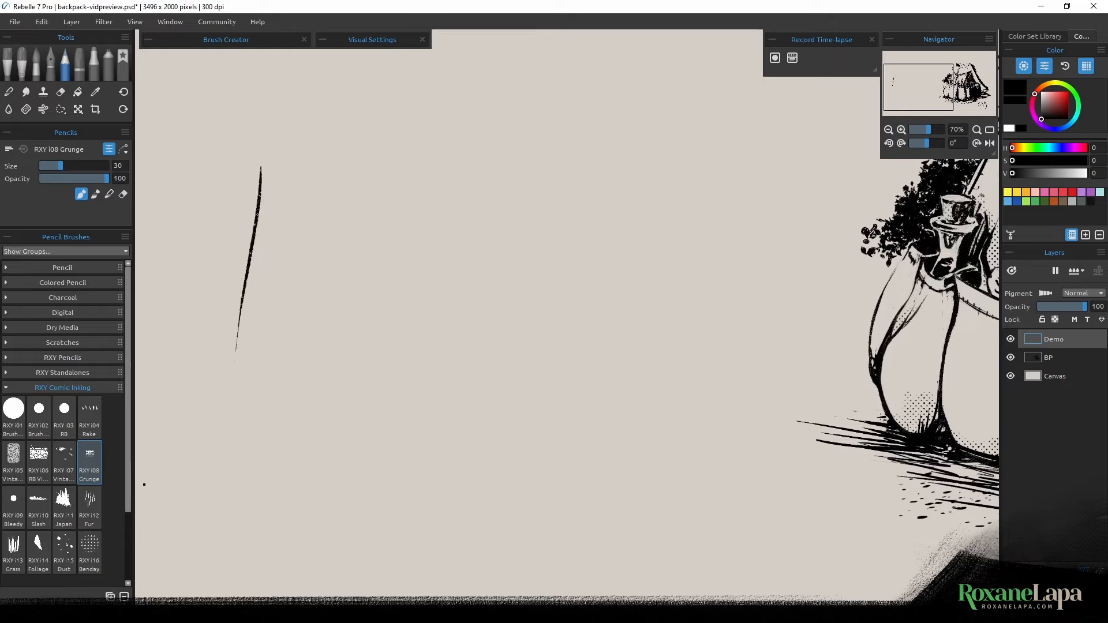
left_click(13, 502)
left_click_drag(276, 225, 253, 341)
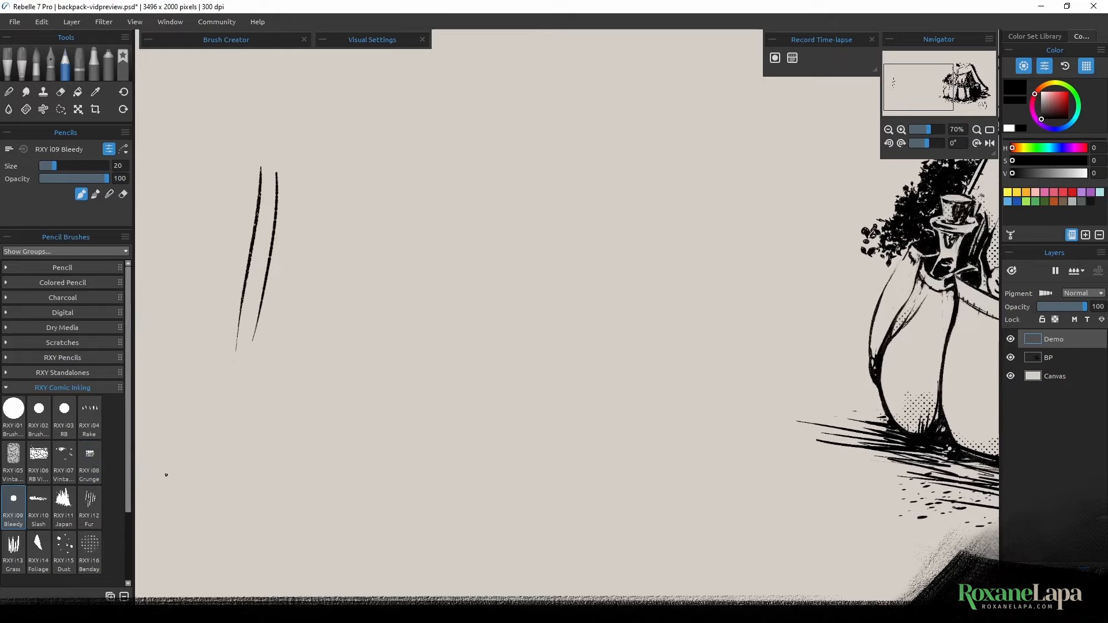
left_click(38, 500)
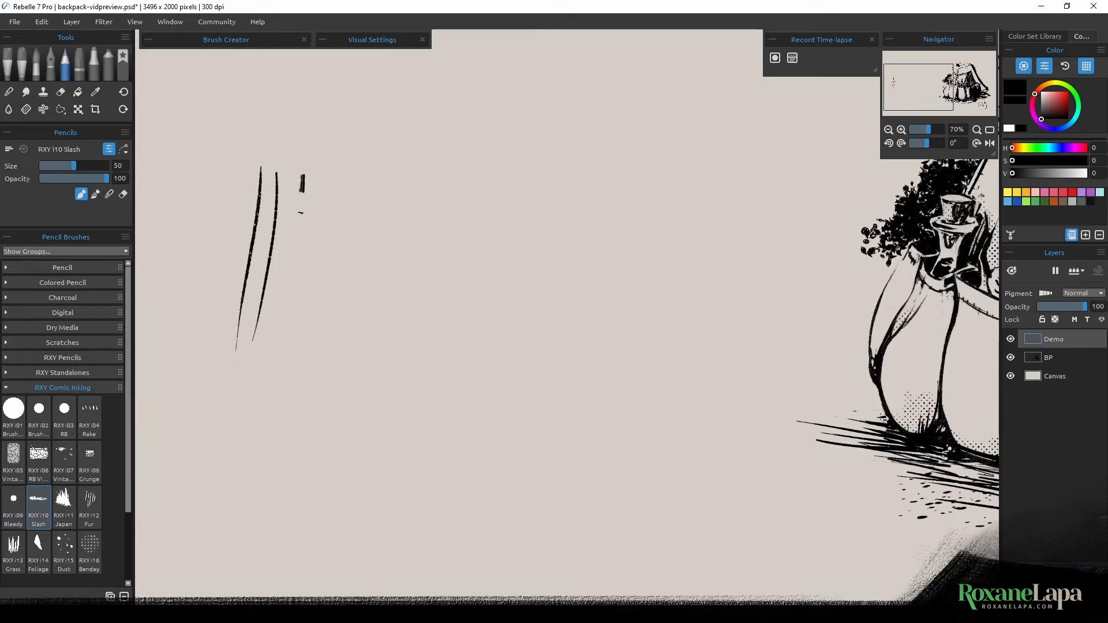
left_click_drag(300, 213, 287, 320)
left_click(90, 468)
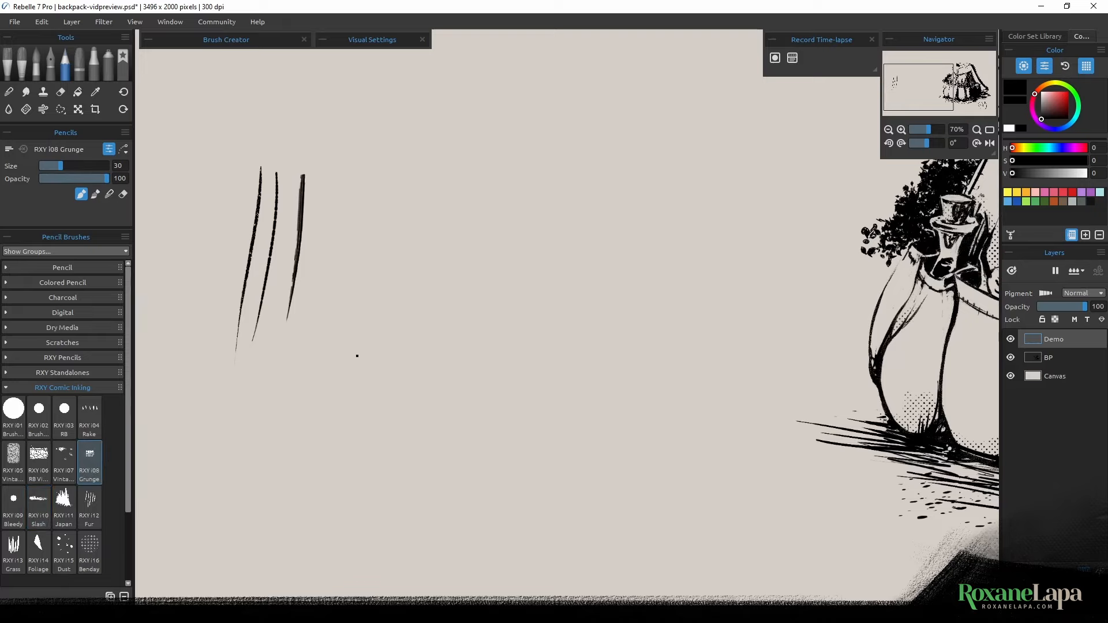
Write the label 8 above the Grunge stroke and draw a zigzag with a long upstroke beside the samples.
scroll(359, 396, "up", 2)
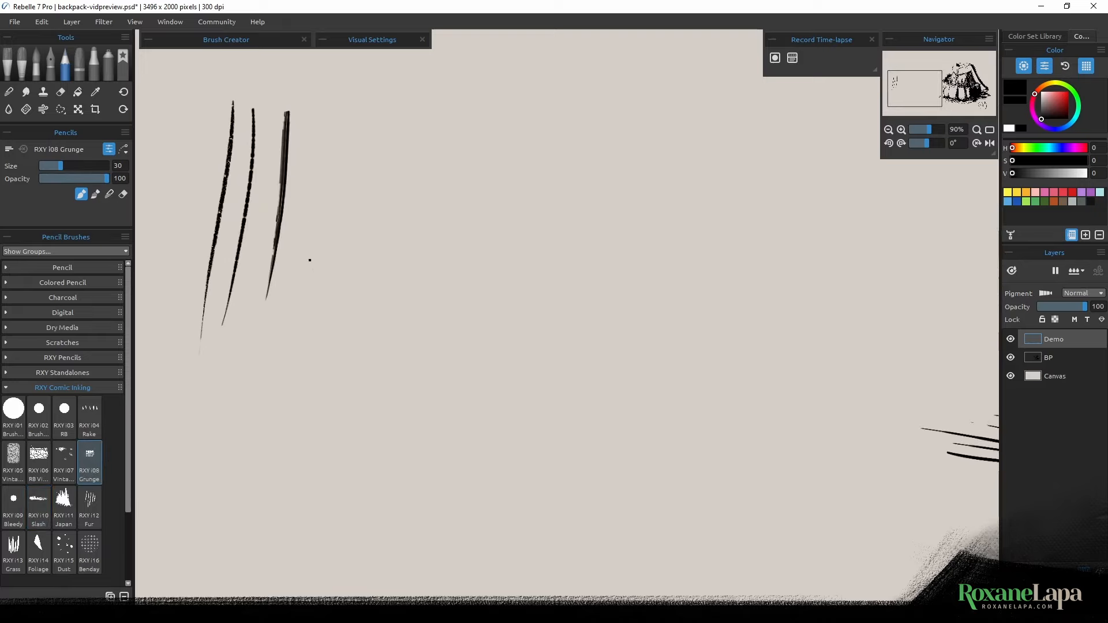
mouse_move(310, 260)
left_mouse_down()
mouse_move(428, 265)
mouse_move(460, 213)
left_mouse_up()
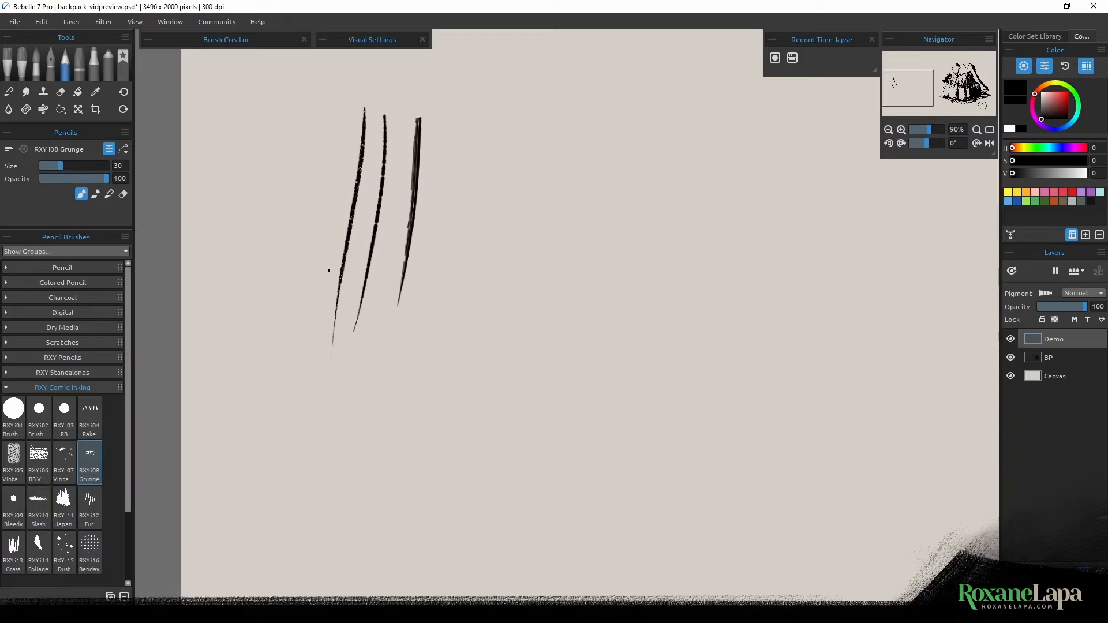
mouse_move(358, 81)
left_mouse_down()
mouse_move(349, 101)
mouse_move(362, 75)
left_mouse_up()
mouse_move(483, 124)
left_mouse_down()
mouse_move(496, 215)
mouse_move(652, 90)
left_mouse_up()
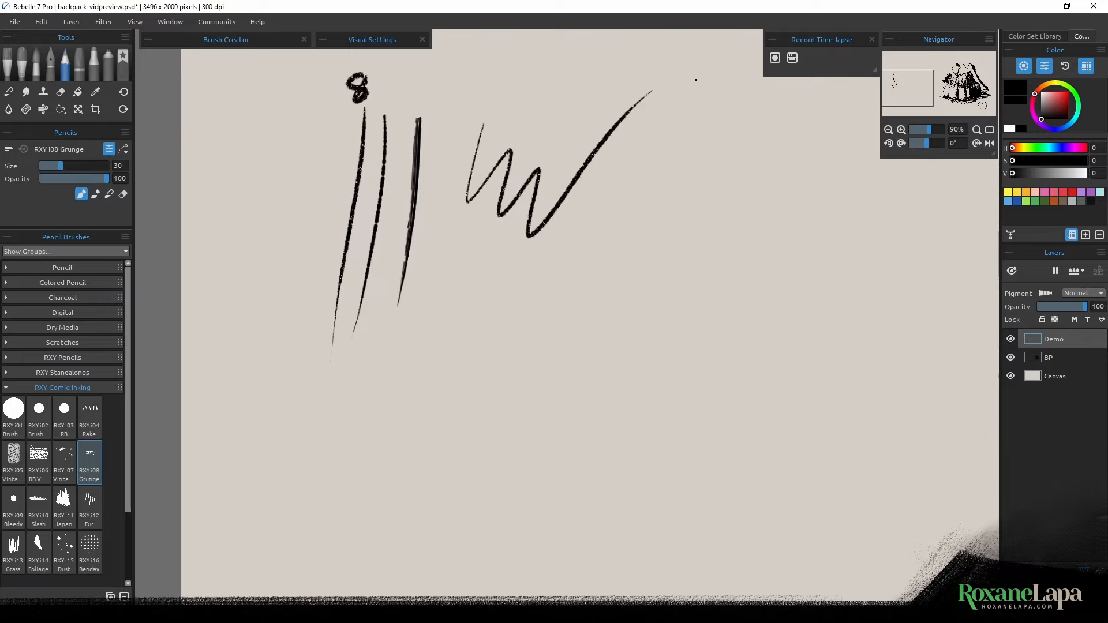
Fill the area beside the Grunge zigzag with diagonal hatching and cross-hatch its lower end with RXY i08 Grunge.
left_click_drag(554, 228, 641, 122)
mouse_move(574, 216)
left_mouse_down()
mouse_move(661, 121)
mouse_move(704, 107)
left_mouse_up()
mouse_move(600, 207)
left_mouse_down()
mouse_move(722, 107)
mouse_move(724, 123)
mouse_move(662, 180)
mouse_move(738, 132)
left_mouse_up()
mouse_move(577, 199)
left_mouse_down()
mouse_move(640, 218)
mouse_move(634, 204)
left_mouse_up()
left_click_drag(586, 176, 651, 198)
mouse_move(598, 171)
left_mouse_down()
mouse_move(648, 191)
mouse_move(716, 156)
left_mouse_up()
left_click_drag(640, 216, 735, 162)
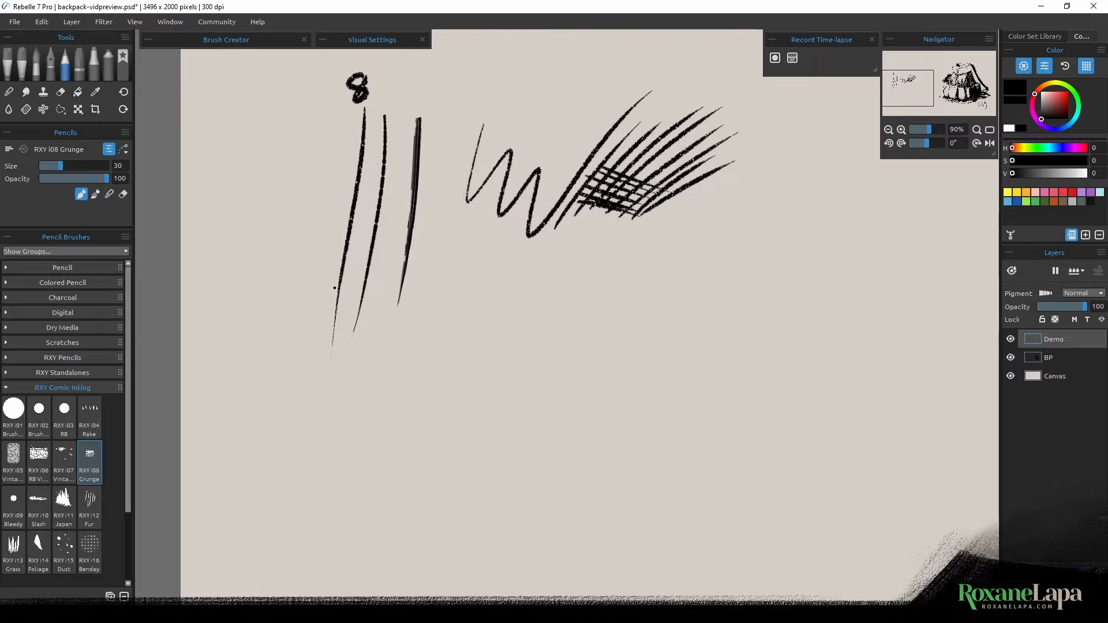
With RXY i09 Bleedy, label the second stroke 9, draw a zigzag below the Grunge sample, and add a cross-hatched patch.
left_click(14, 503)
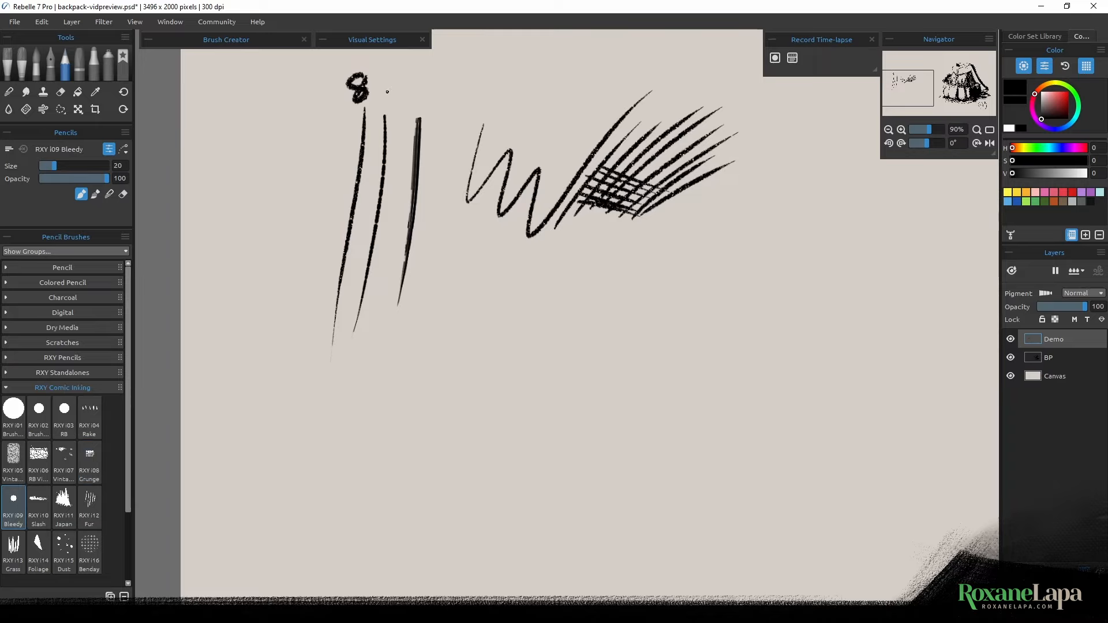
left_click_drag(398, 74, 395, 102)
mouse_move(466, 217)
left_mouse_down()
mouse_move(517, 264)
mouse_move(600, 233)
left_mouse_up()
mouse_move(545, 329)
left_mouse_down()
mouse_move(667, 219)
mouse_move(586, 290)
mouse_move(660, 237)
mouse_move(709, 230)
mouse_move(691, 245)
left_mouse_up()
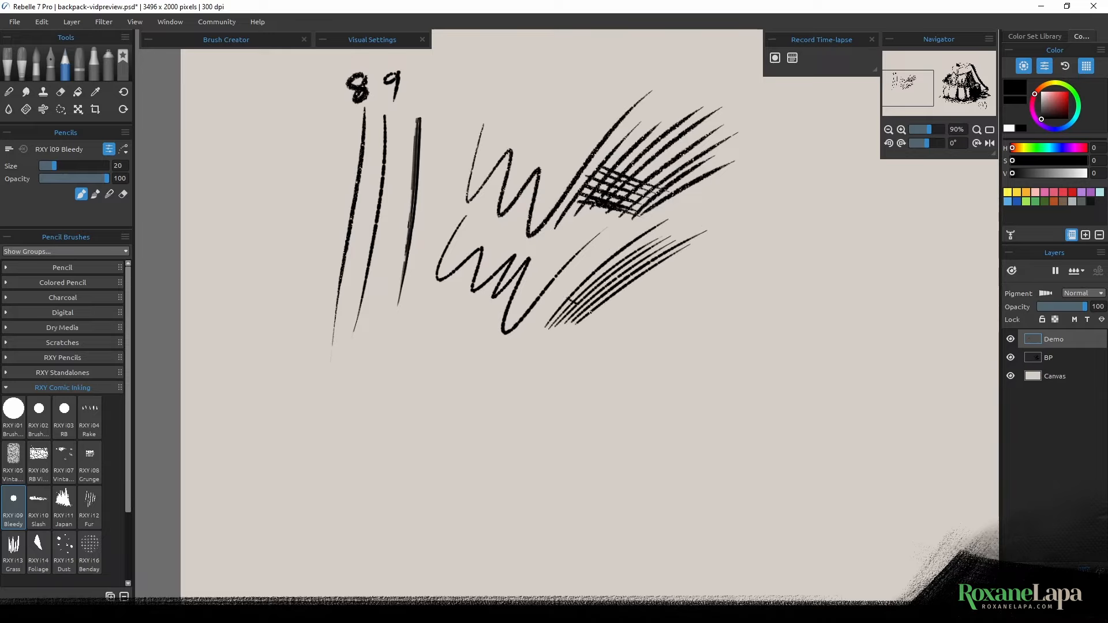
left_click_drag(590, 312, 610, 322)
left_click_drag(571, 295, 614, 320)
left_click_drag(574, 283, 621, 312)
With RXY i10 Slash, label the third stroke 10, draw a large zigzag, and add three steep parallel strokes.
left_click(38, 503)
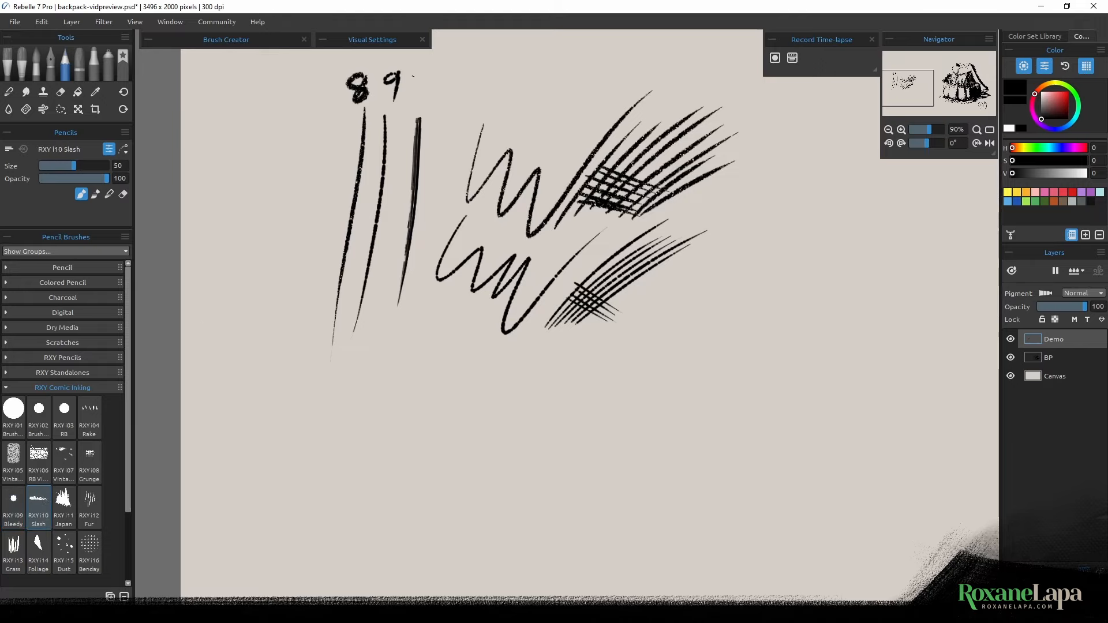
mouse_move(570, 427)
left_mouse_down()
mouse_move(617, 378)
mouse_move(869, 275)
left_mouse_up()
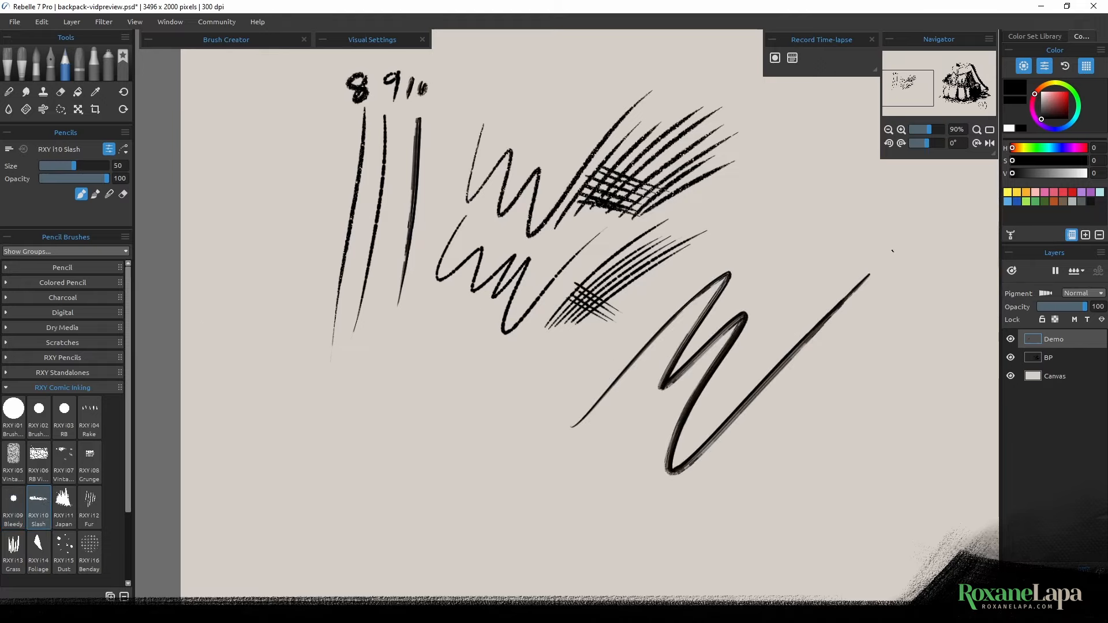
mouse_move(392, 358)
left_mouse_down()
mouse_move(408, 522)
mouse_move(431, 525)
left_mouse_up()
left_click_drag(431, 373, 459, 554)
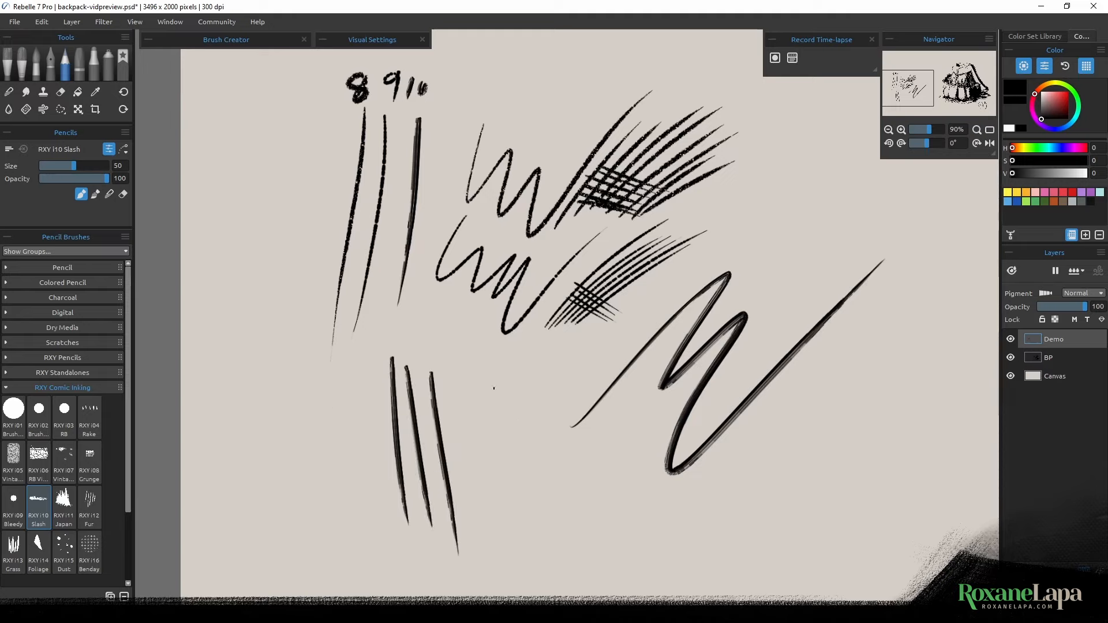
Draw a group of parallel curved diagonal strokes above the large Slash zigzag.
left_click_drag(709, 268, 850, 111)
left_click_drag(741, 252, 853, 129)
left_click_drag(753, 257, 847, 147)
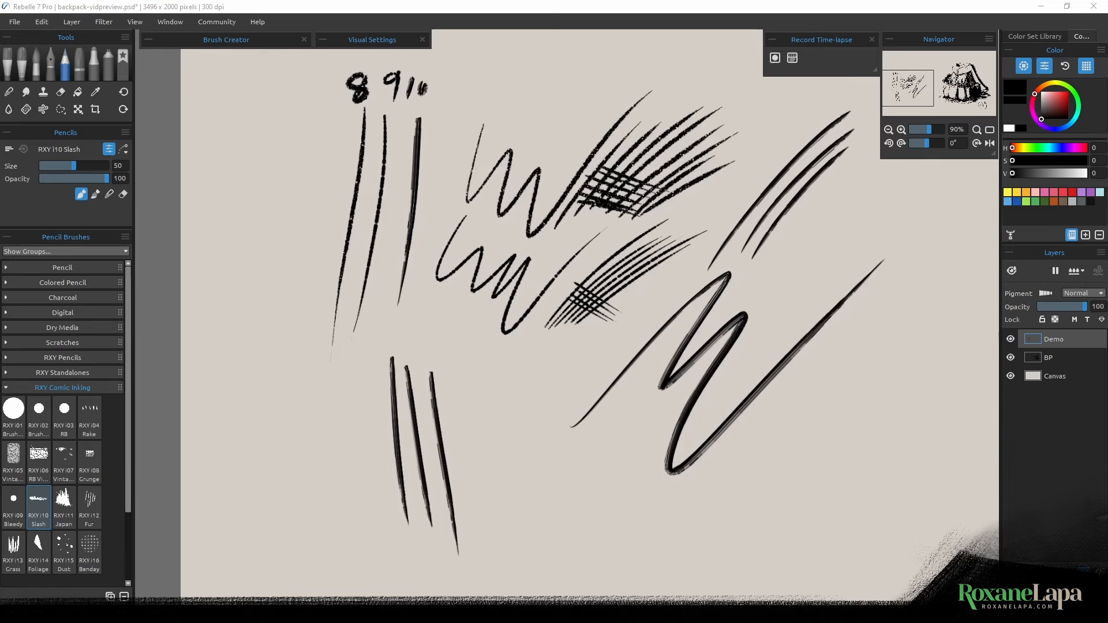
In the Scratchboard_3500px document, scratch a zigzag with a long tail and cross it with diagonal lines using RXY i10 Slash.
mouse_move(356, 349)
left_mouse_down()
mouse_move(391, 292)
mouse_move(470, 501)
left_mouse_up()
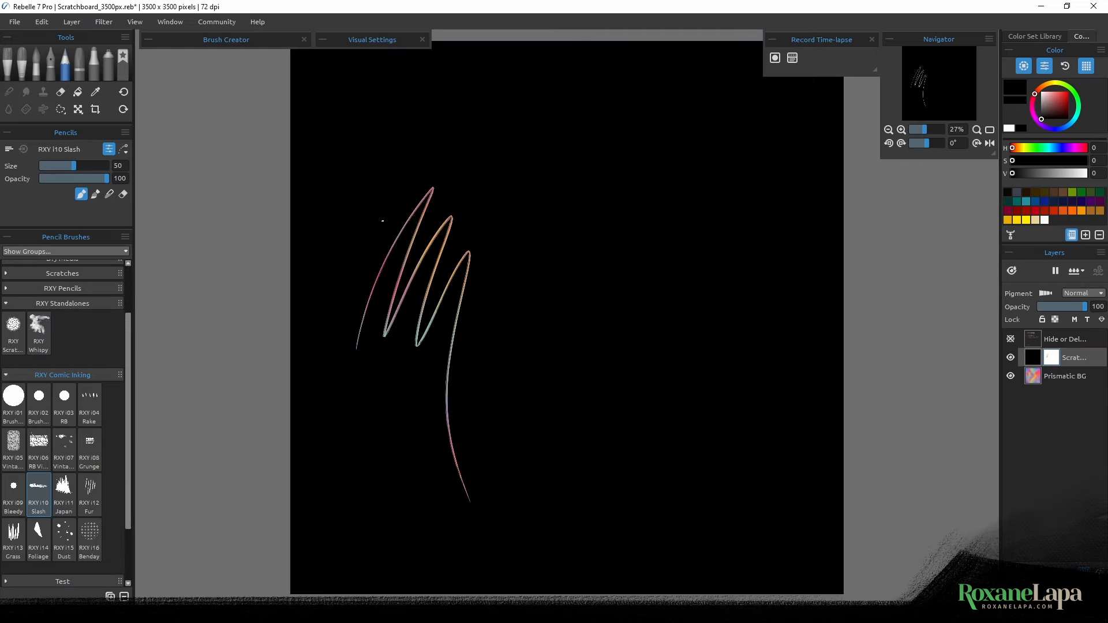
mouse_move(382, 221)
left_mouse_down()
mouse_move(462, 367)
mouse_move(457, 342)
left_mouse_up()
left_click_drag(397, 215, 472, 334)
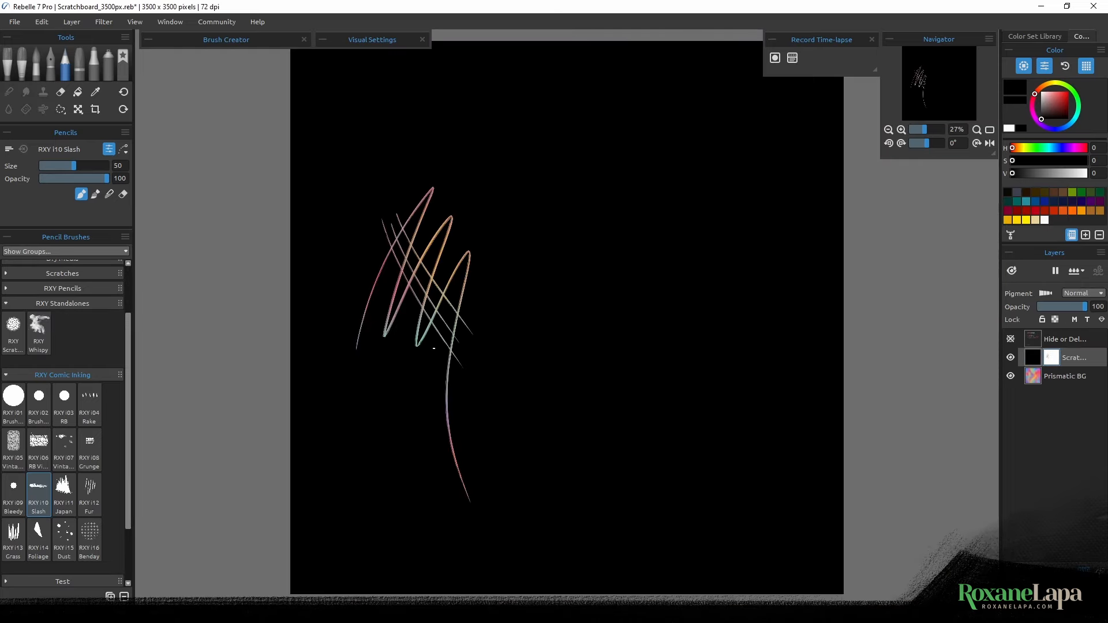
scroll(433, 348, "up", 5)
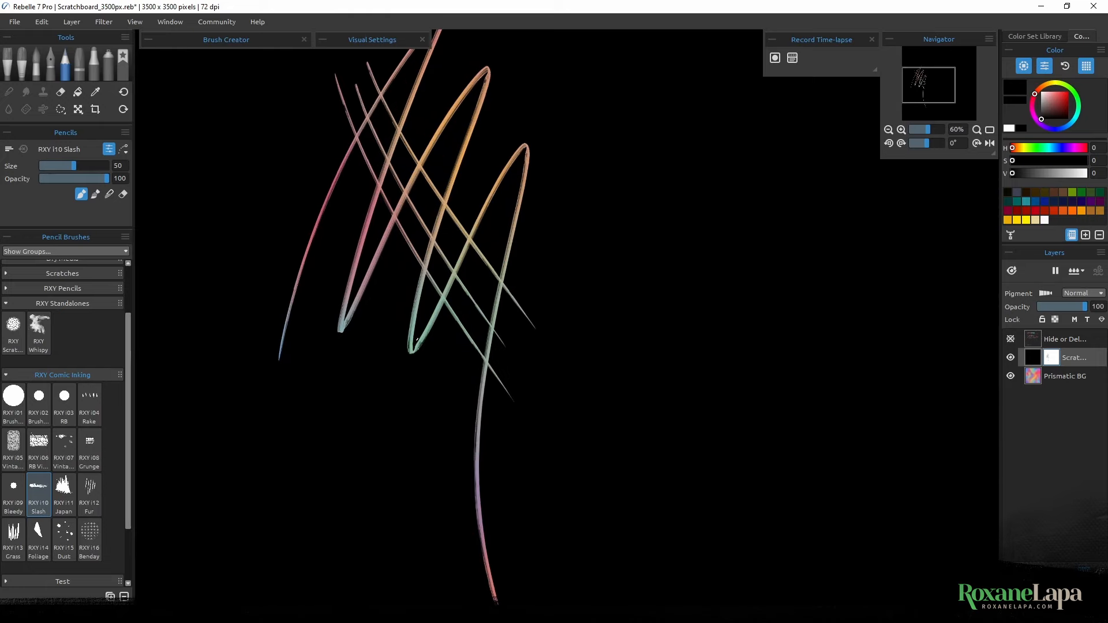
scroll(417, 340, "up", 1)
left_click_drag(513, 123, 430, 272)
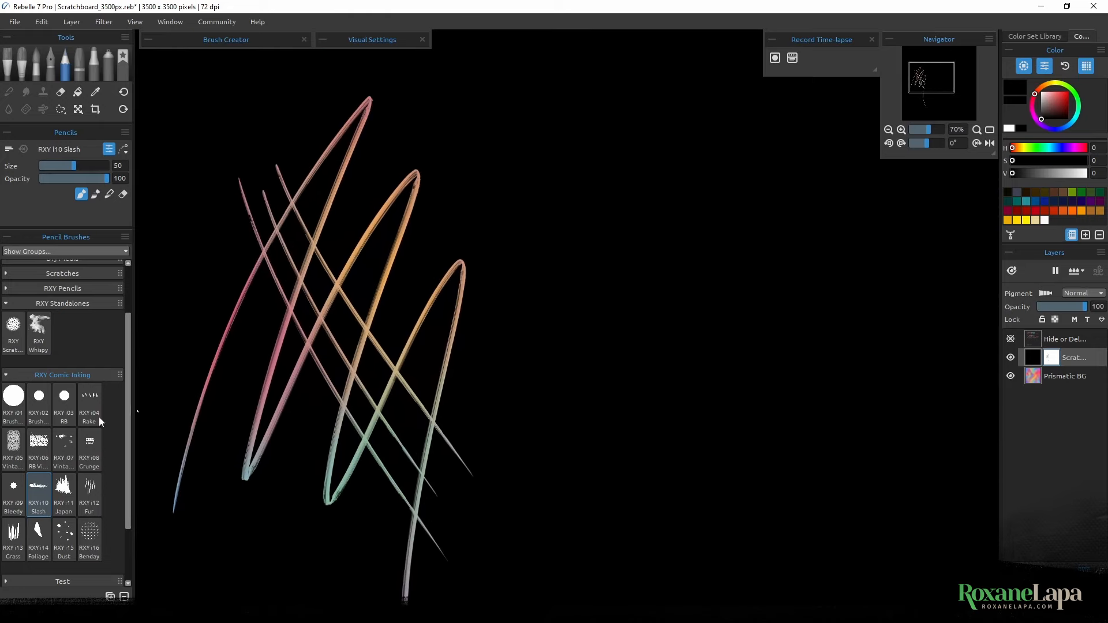
Scratch three upright strokes with the RXY Scratcher brush and add comparison strokes beside them with RXY i10 Slash.
left_click(13, 332)
left_click_drag(544, 349, 574, 99)
mouse_move(563, 327)
left_mouse_down()
mouse_move(590, 82)
mouse_move(598, 90)
left_mouse_up()
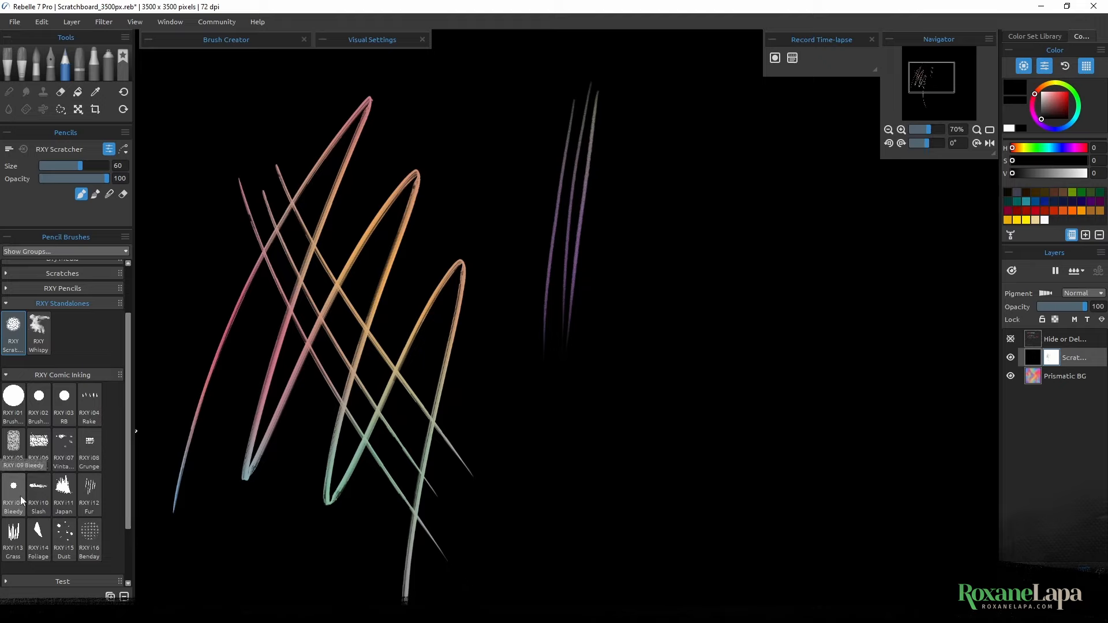
left_click(38, 491)
left_click_drag(621, 110, 594, 363)
mouse_move(636, 129)
left_mouse_down()
mouse_move(610, 380)
mouse_move(625, 370)
left_mouse_up()
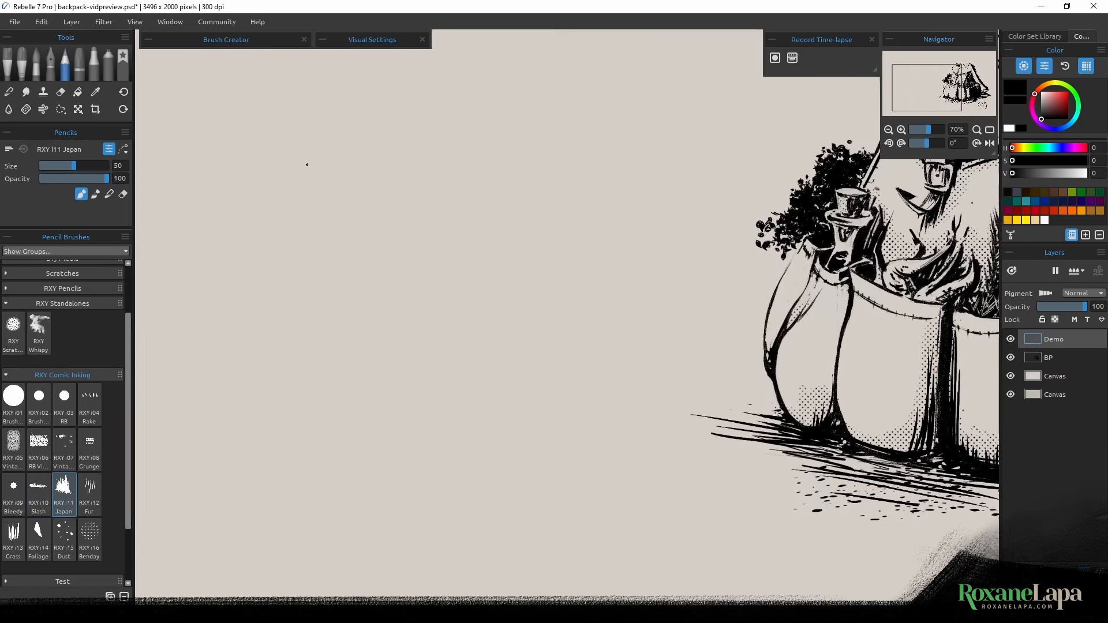
Draw the character 水 on the Demo layer of the backpack document with the RXY i11 Japan brush.
mouse_move(307, 164)
left_mouse_down()
mouse_move(361, 188)
mouse_move(305, 243)
left_mouse_up()
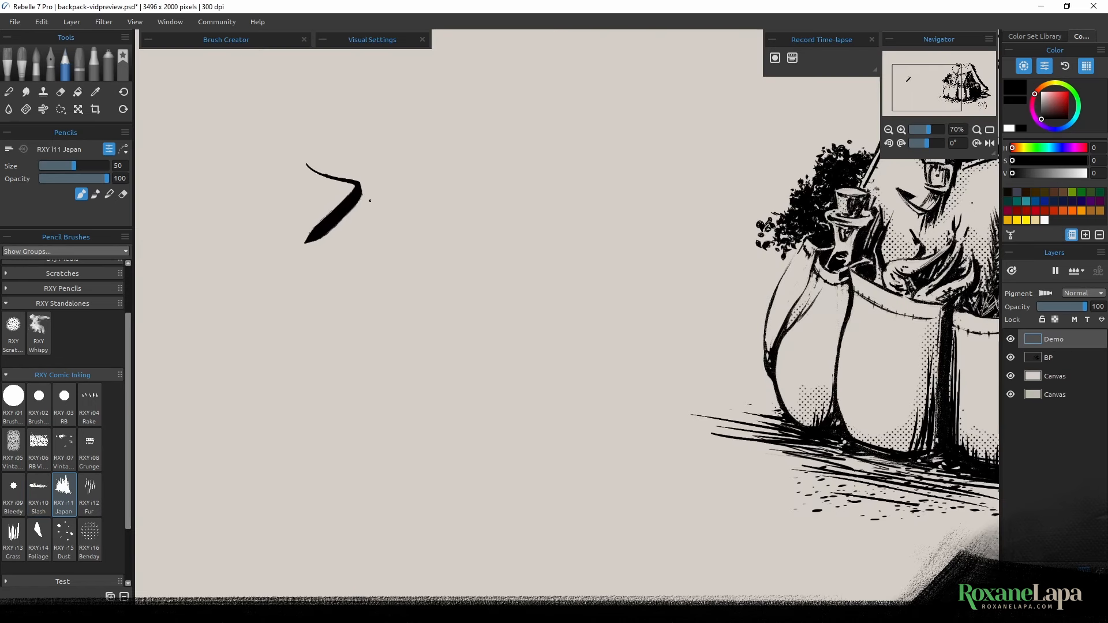
left_click_drag(375, 139, 368, 282)
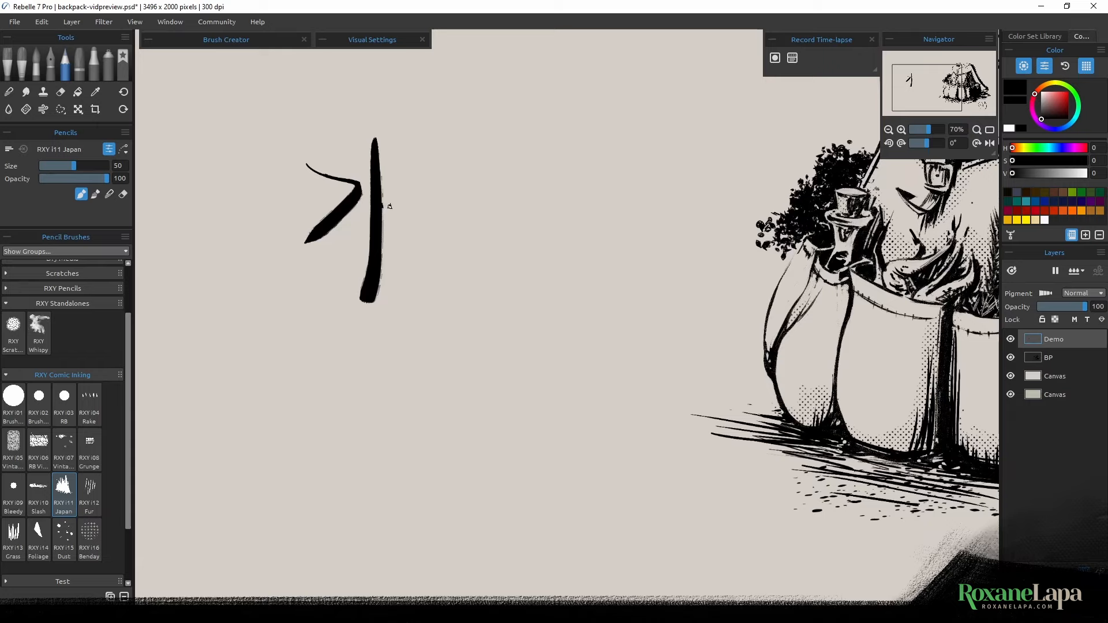
left_click_drag(386, 206, 449, 150)
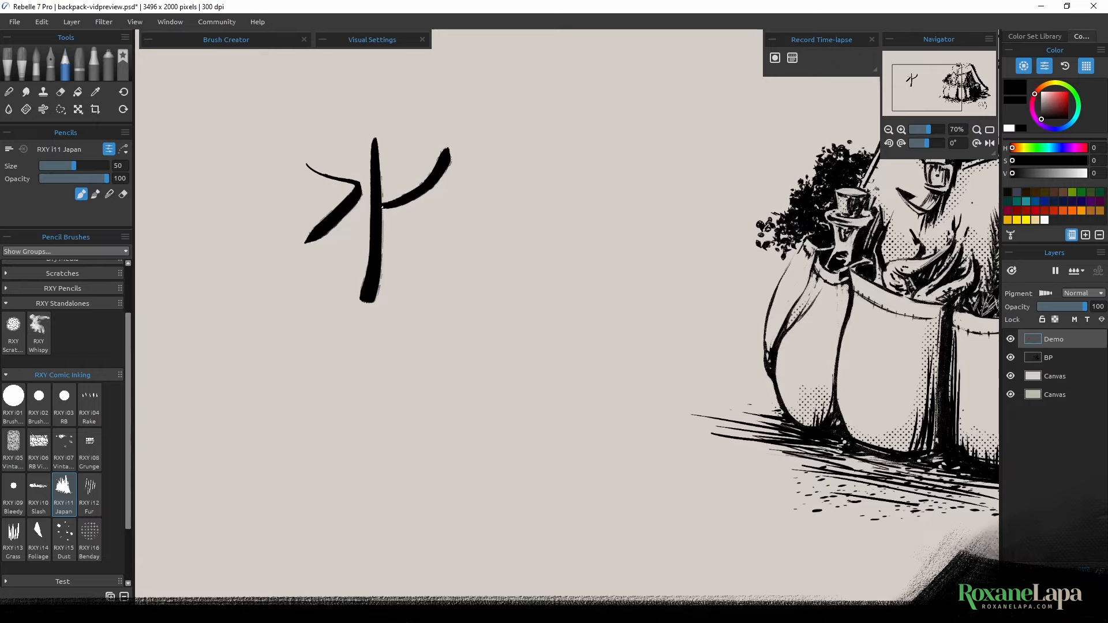
left_click_drag(382, 207, 449, 290)
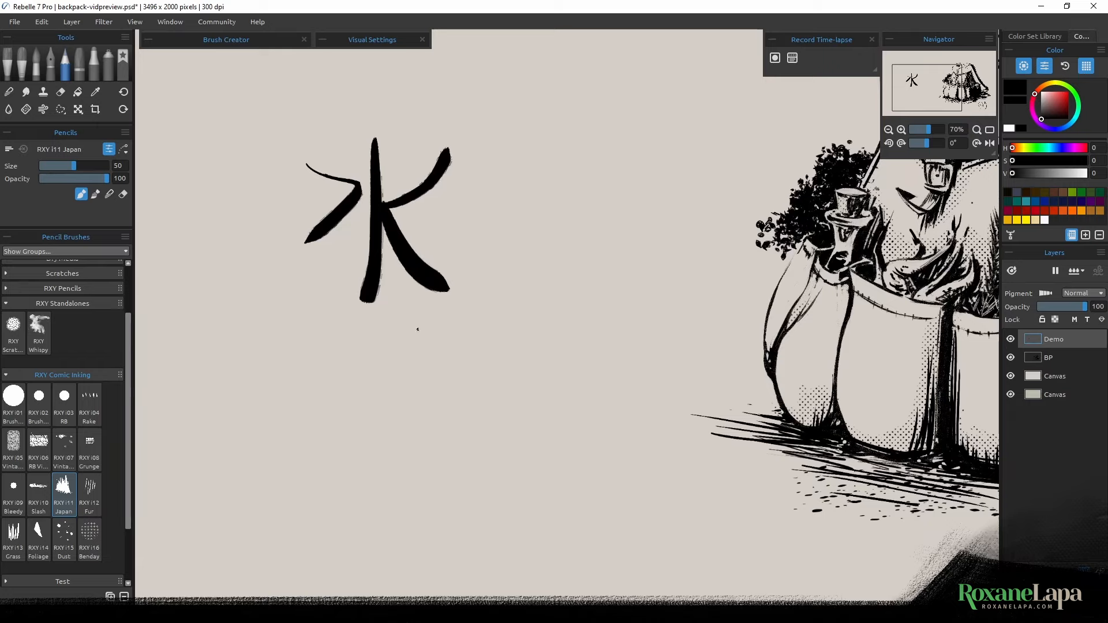
Draw the character 天 below 水 with the RXY i11 Japan brush and add a tall stroke beside the characters.
left_click_drag(296, 350, 436, 350)
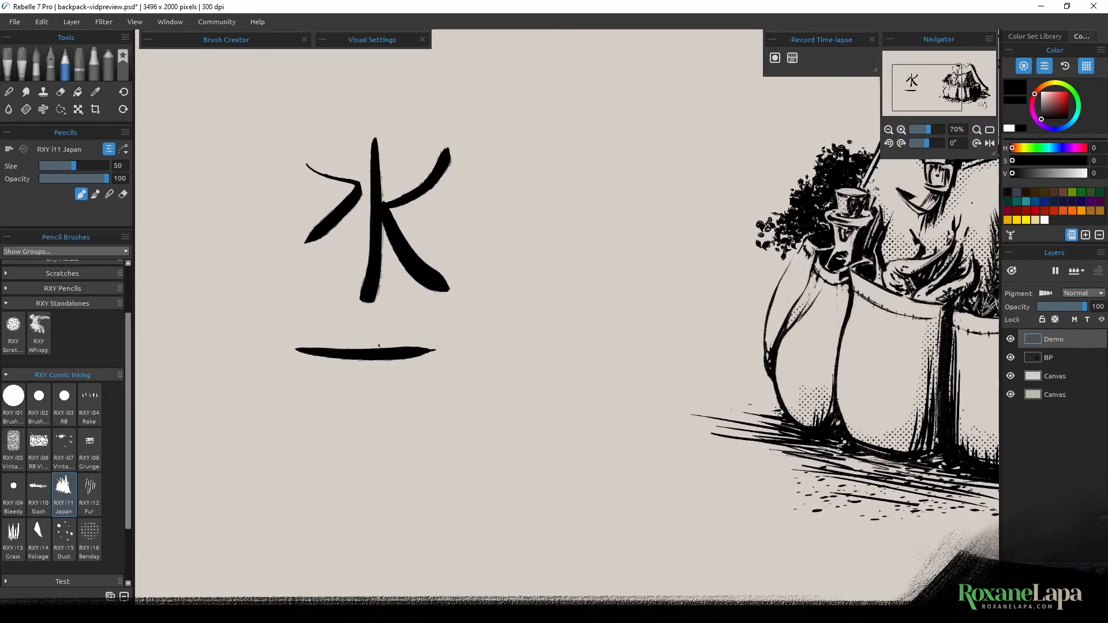
left_click_drag(366, 361, 285, 511)
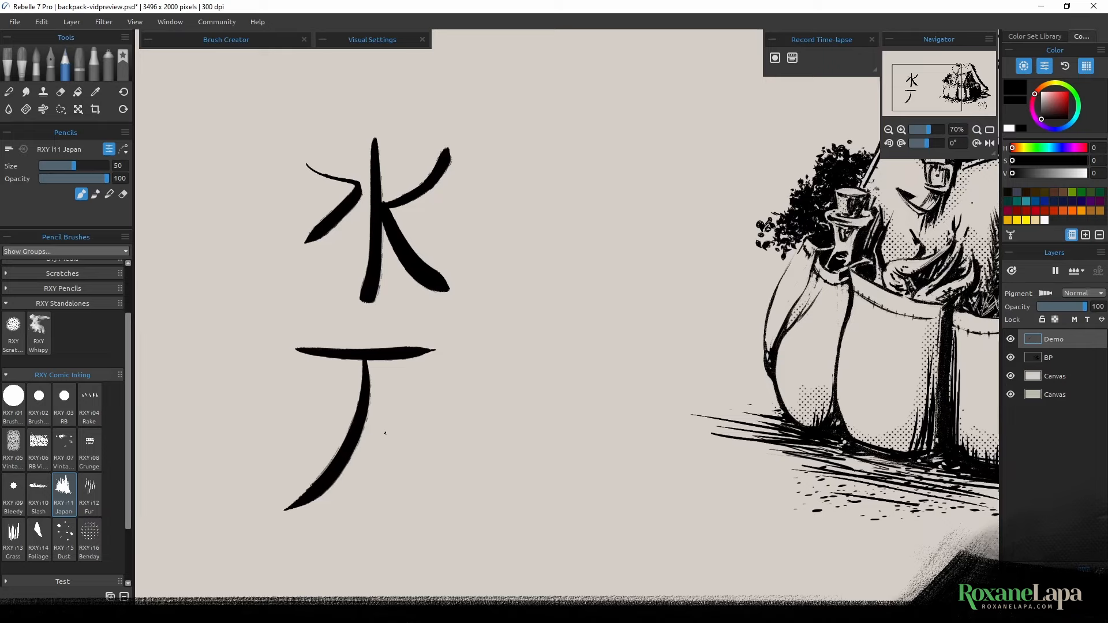
left_click_drag(294, 416, 428, 409)
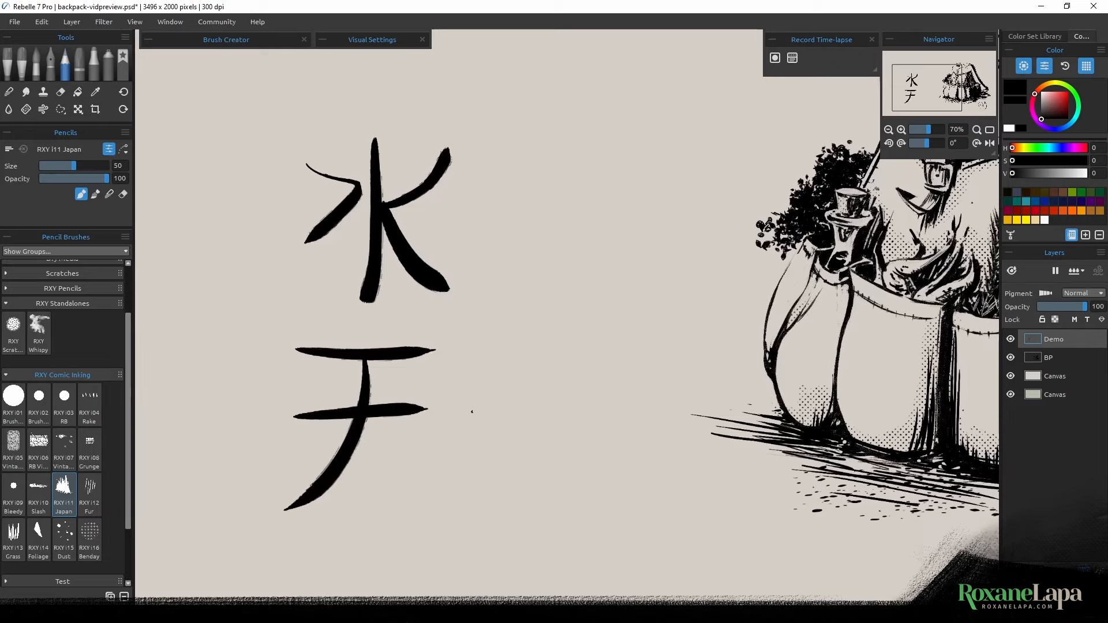
left_click_drag(362, 416, 406, 475)
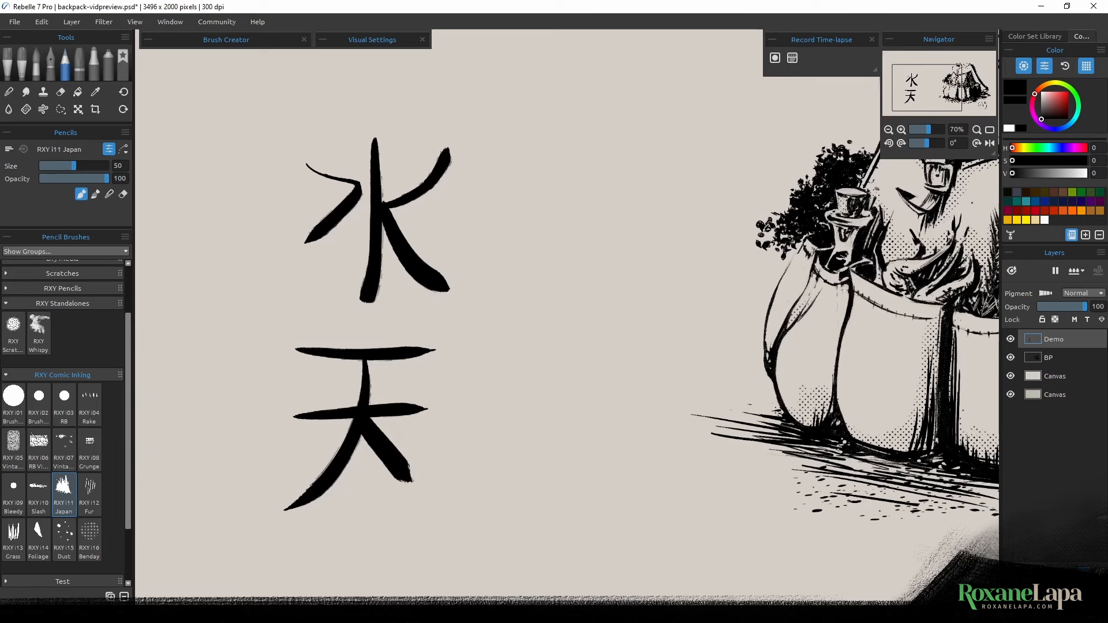
mouse_move(572, 509)
left_mouse_down()
mouse_move(566, 362)
mouse_move(594, 145)
left_mouse_up()
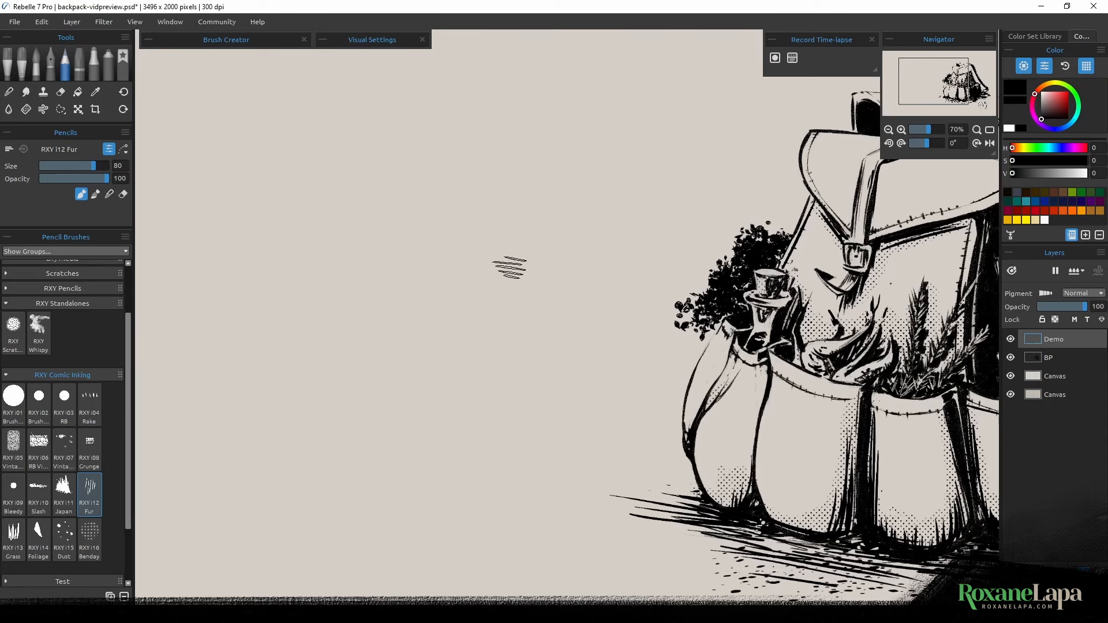
Paint dense fur patches with RXY i12 Fur and a wide clump of grass with RXY i13 Grass.
mouse_move(510, 267)
left_mouse_down()
mouse_move(588, 110)
mouse_move(502, 289)
mouse_move(485, 184)
mouse_move(523, 123)
mouse_move(491, 248)
mouse_move(601, 242)
mouse_move(612, 289)
mouse_move(623, 246)
mouse_move(618, 176)
left_mouse_up()
left_click(13, 532)
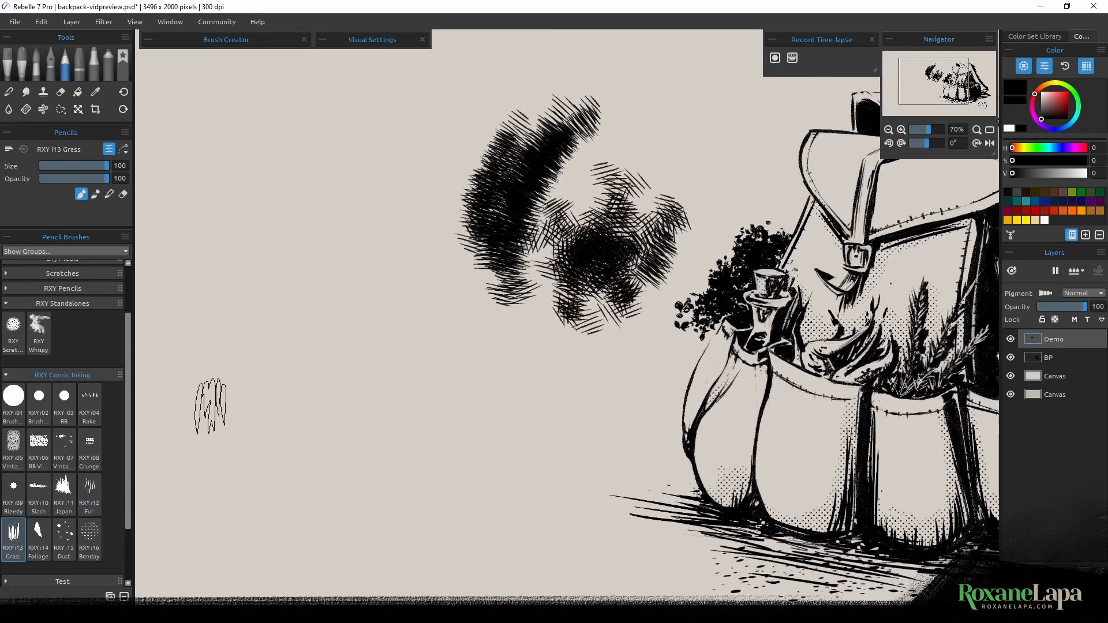
mouse_move(210, 407)
left_mouse_down()
mouse_move(504, 396)
mouse_move(236, 391)
mouse_move(467, 356)
mouse_move(258, 368)
mouse_move(374, 339)
mouse_move(300, 321)
mouse_move(289, 374)
mouse_move(358, 371)
mouse_move(286, 404)
left_mouse_up()
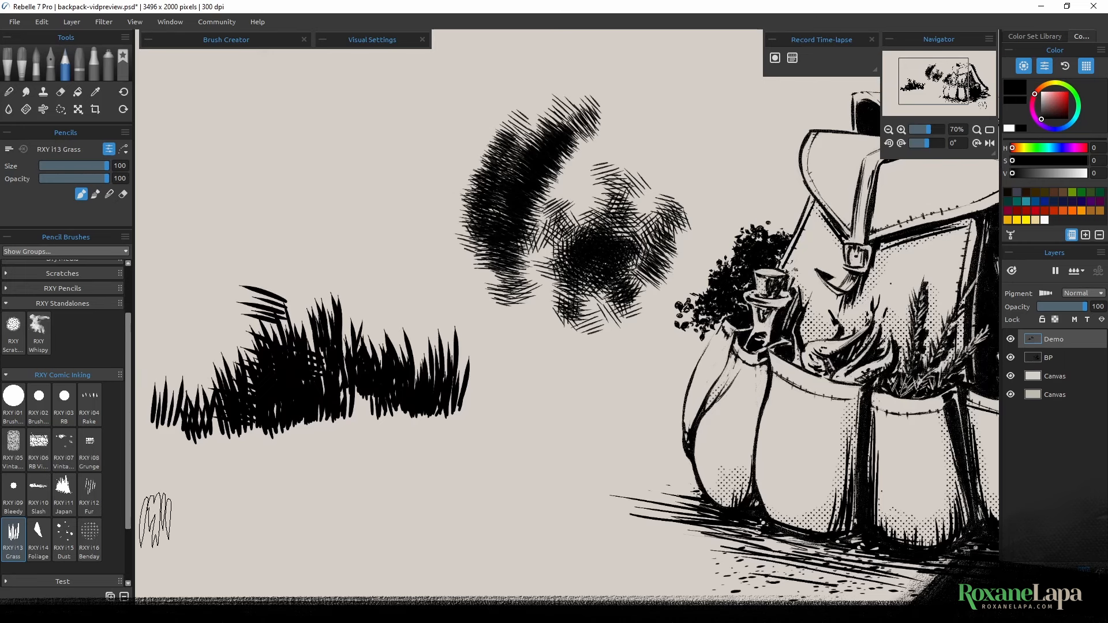
Paint a trailing vine and dense leaf clusters around the fur samples with RXY i14 Foliage.
left_click(38, 537)
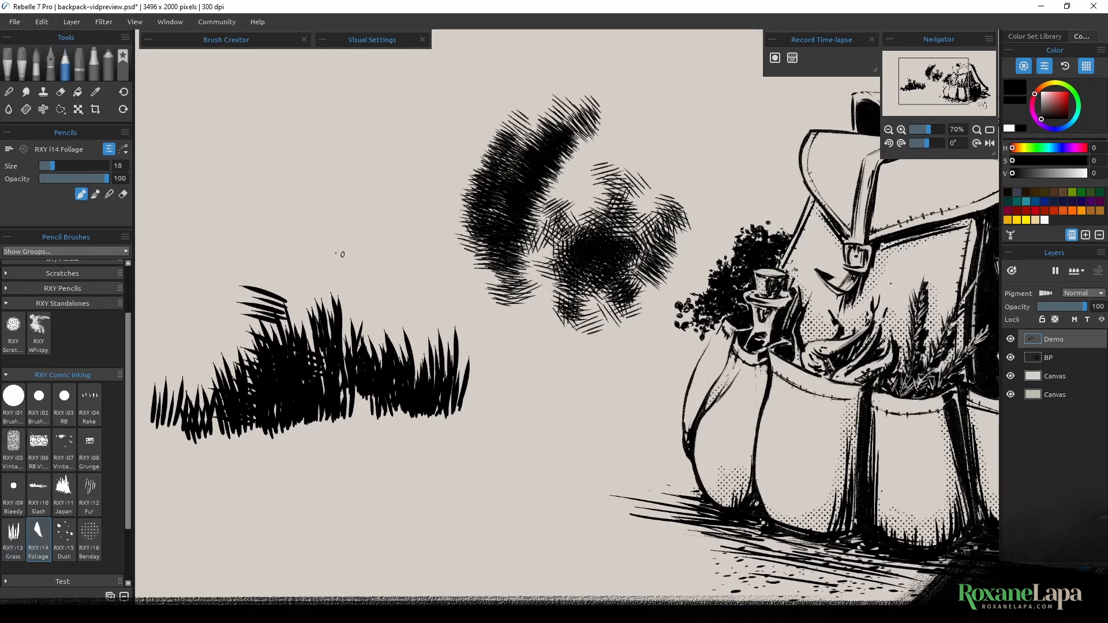
mouse_move(340, 254)
left_mouse_down()
mouse_move(341, 192)
mouse_move(357, 193)
mouse_move(265, 121)
left_mouse_up()
left_click_drag(594, 216, 353, 340)
mouse_move(479, 282)
left_mouse_down()
mouse_move(439, 150)
mouse_move(416, 207)
mouse_move(479, 212)
mouse_move(318, 151)
mouse_move(214, 168)
mouse_move(173, 254)
mouse_move(191, 260)
left_mouse_up()
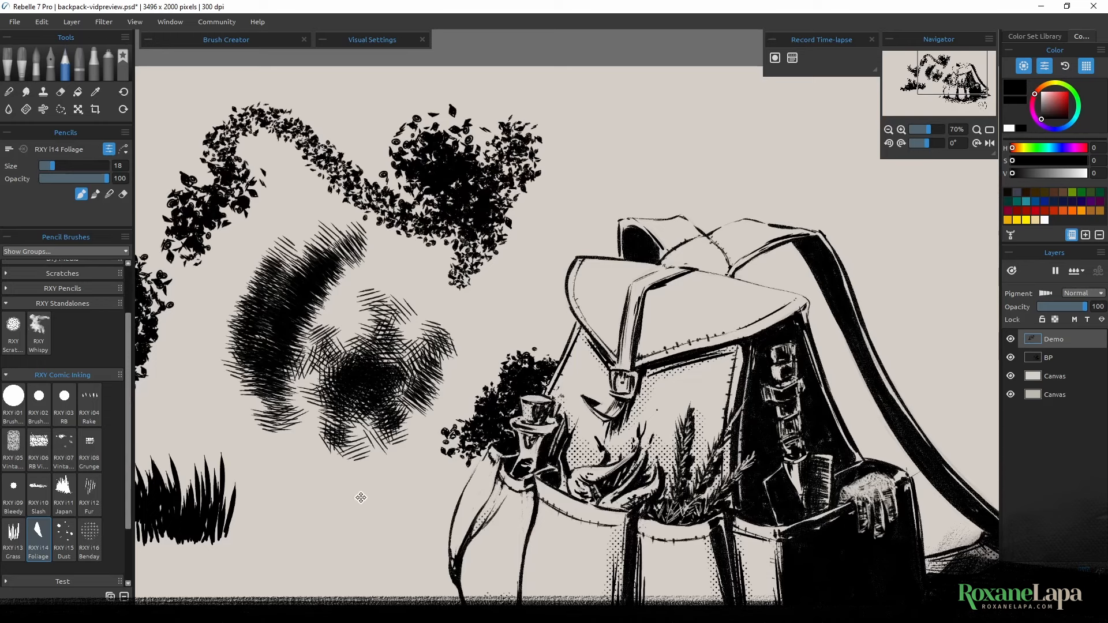
mouse_move(361, 498)
left_mouse_down()
mouse_move(384, 371)
mouse_move(340, 231)
mouse_move(346, 242)
left_mouse_up()
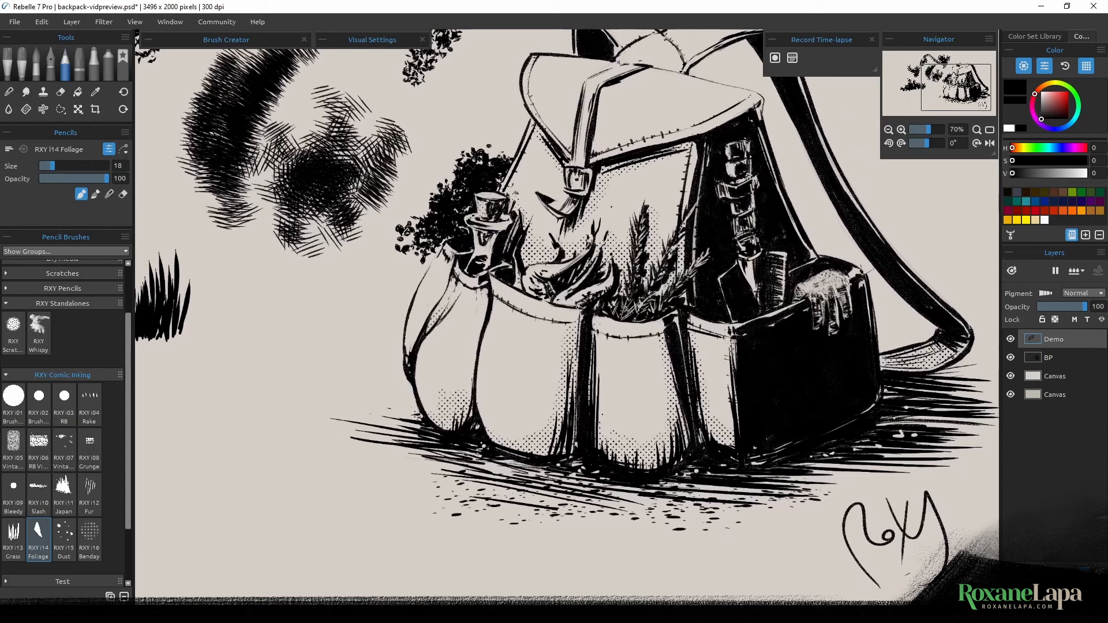
mouse_move(449, 177)
left_mouse_down()
mouse_move(448, 127)
mouse_move(478, 12)
left_mouse_up()
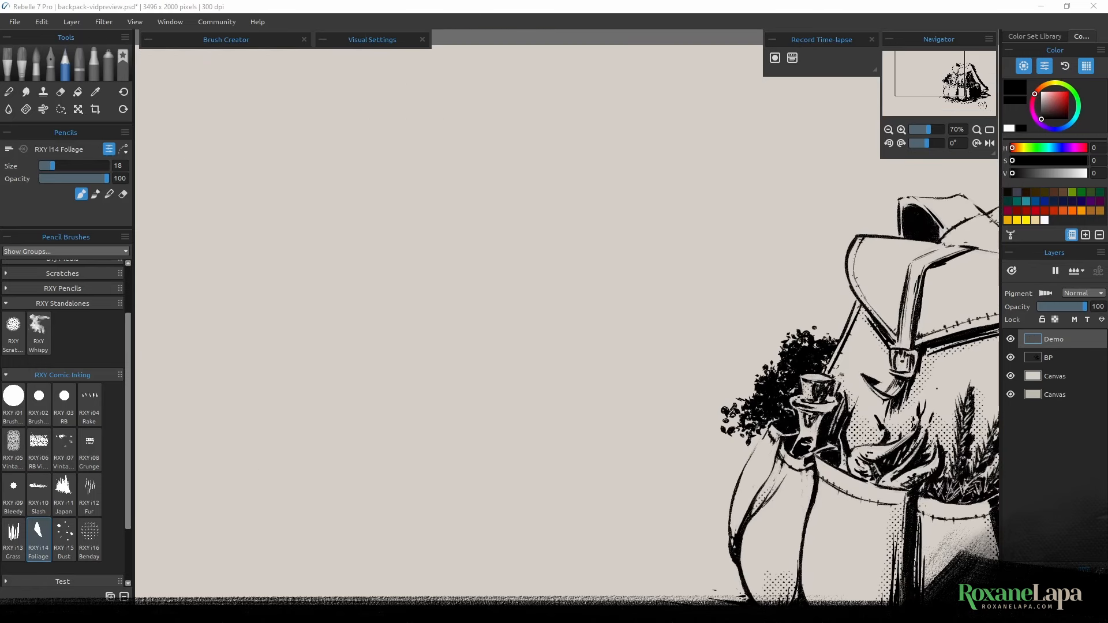
Scatter speckles across the cleared Demo layer with RXY i15 Dust, including a separate patch near the canvas's lower edge.
left_click(64, 540)
mouse_move(280, 491)
left_mouse_down()
mouse_move(190, 300)
mouse_move(398, 107)
left_mouse_up()
mouse_move(469, 245)
left_mouse_down()
mouse_move(460, 310)
mouse_move(455, 294)
mouse_move(432, 308)
mouse_move(455, 311)
mouse_move(418, 284)
mouse_move(425, 316)
mouse_move(415, 314)
mouse_move(430, 292)
mouse_move(398, 257)
mouse_move(371, 337)
mouse_move(396, 368)
left_mouse_up()
left_click_drag(586, 264, 514, 106)
left_click_drag(389, 331, 658, 351)
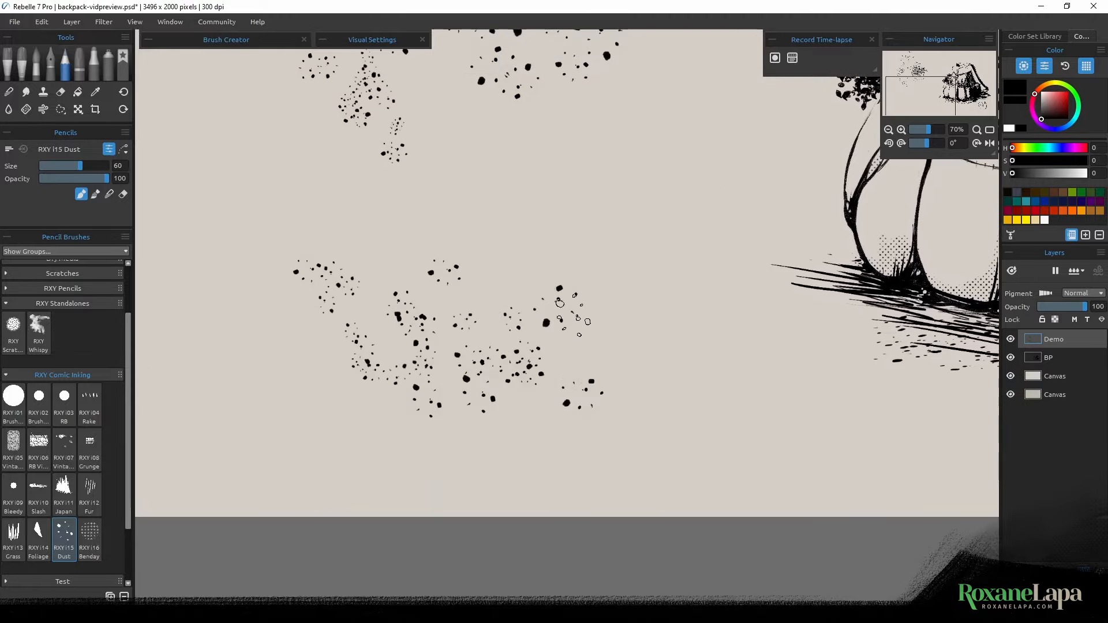
Lasso the lower dust patch and begin a corner distortion by moving its two upper corners inward and down.
key("l")
mouse_move(572, 189)
left_mouse_down()
mouse_move(398, 188)
mouse_move(568, 191)
left_mouse_up()
key("ctrl+t")
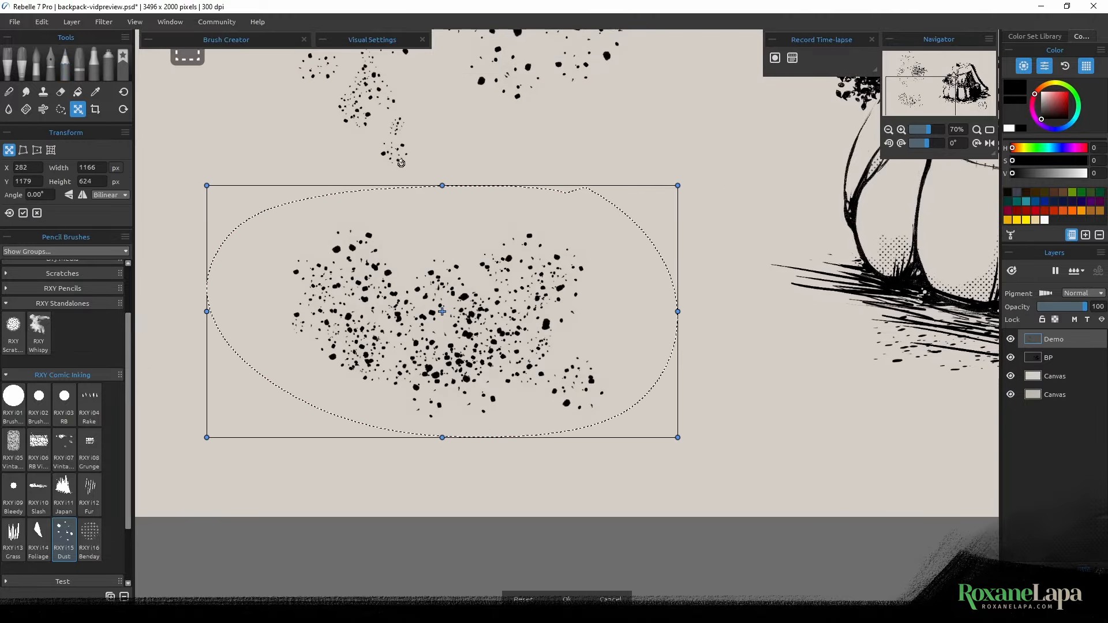
left_click(23, 150)
left_click_drag(207, 186, 316, 270)
left_click_drag(677, 186, 606, 283)
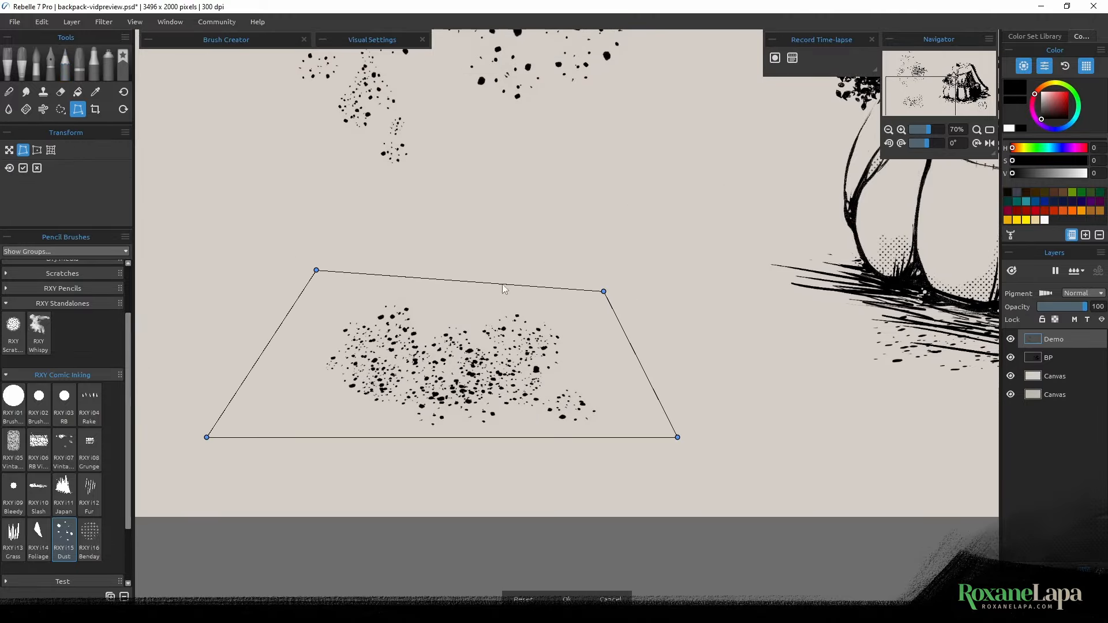
Flatten the dust patch into ground perspective by narrowing its upper edge and widening its lower corners, apply the transform, and deselect.
left_click_drag(316, 270, 432, 351)
left_click_drag(606, 283, 544, 351)
left_click_drag(680, 441, 892, 424)
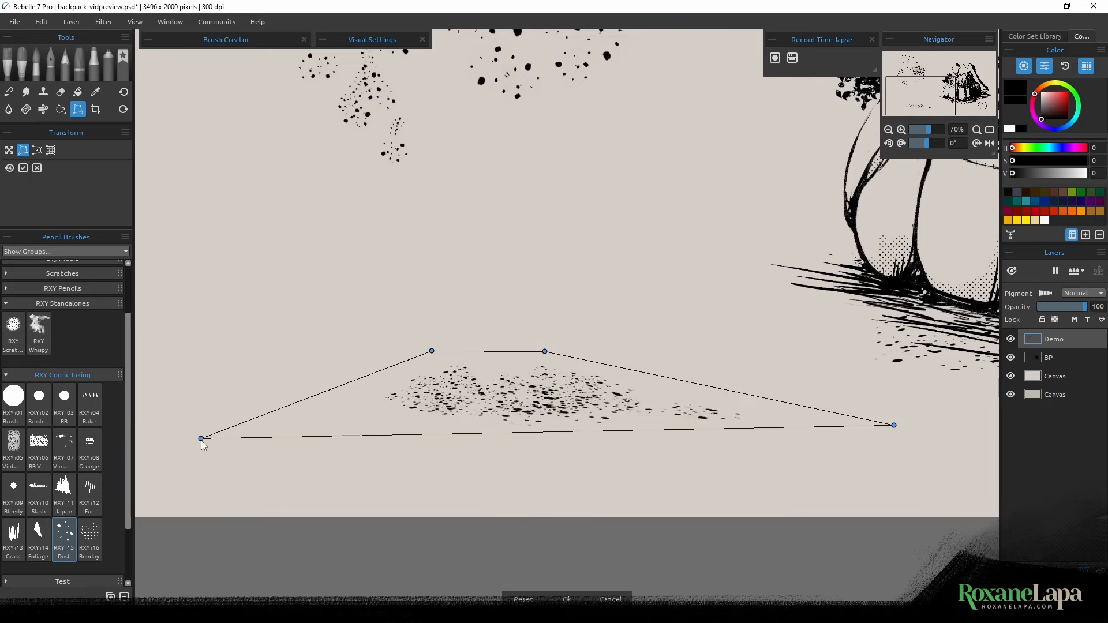
left_click_drag(206, 438, 139, 439)
key("Return")
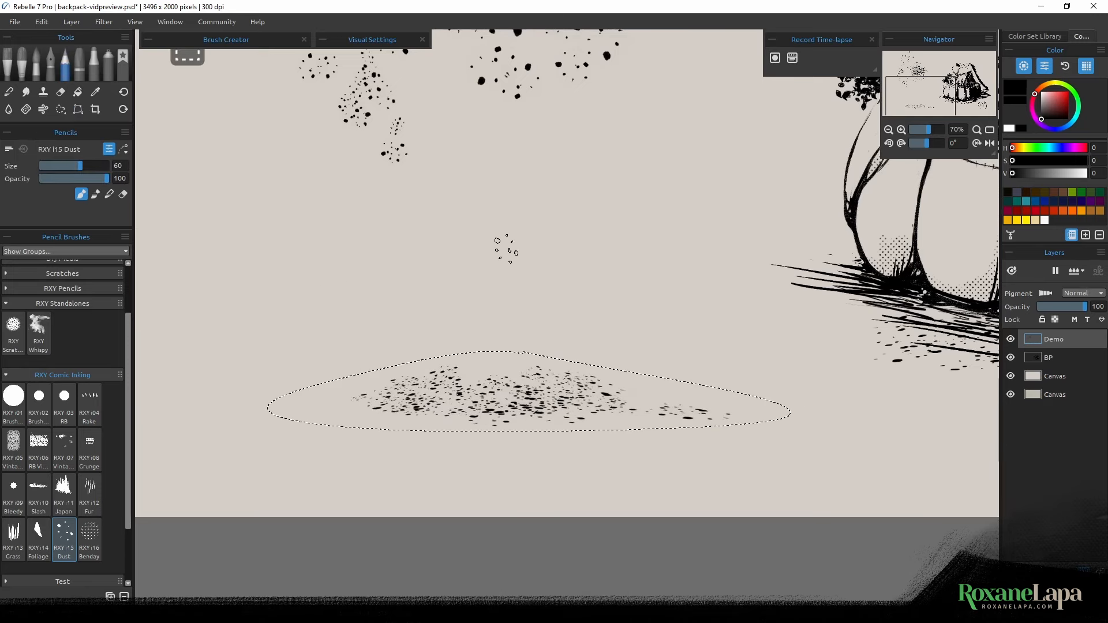
key("ctrl+d")
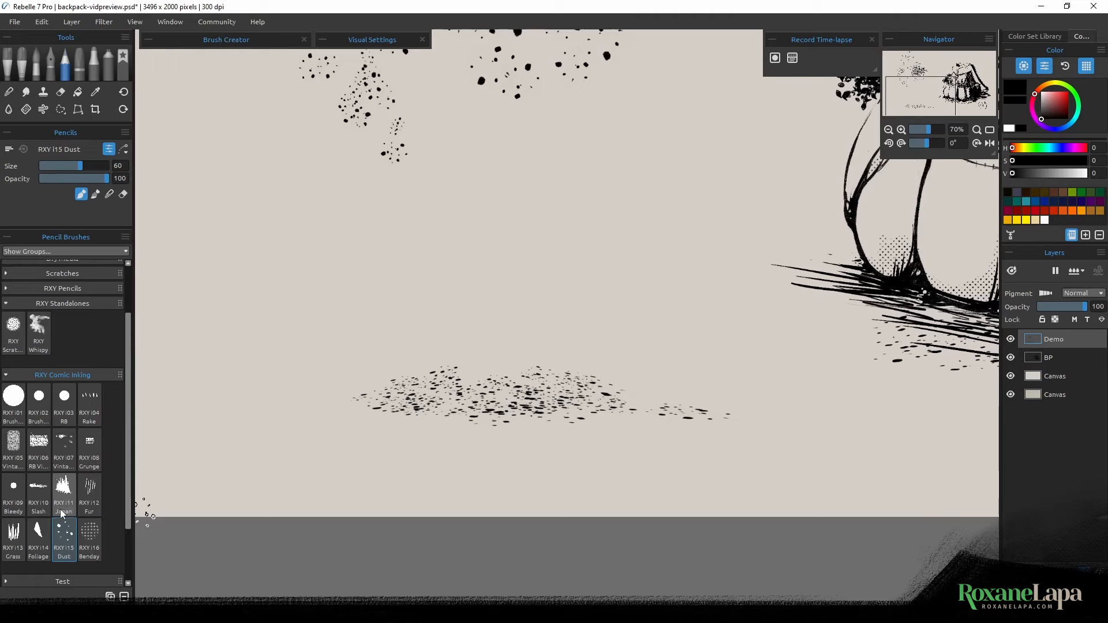
Draw long tapering dot-pattern strokes and further tone samples above the flattened dust patch with RXY i16 Benday.
left_click(91, 543)
left_click_drag(315, 357, 524, 153)
left_click_drag(364, 352, 634, 93)
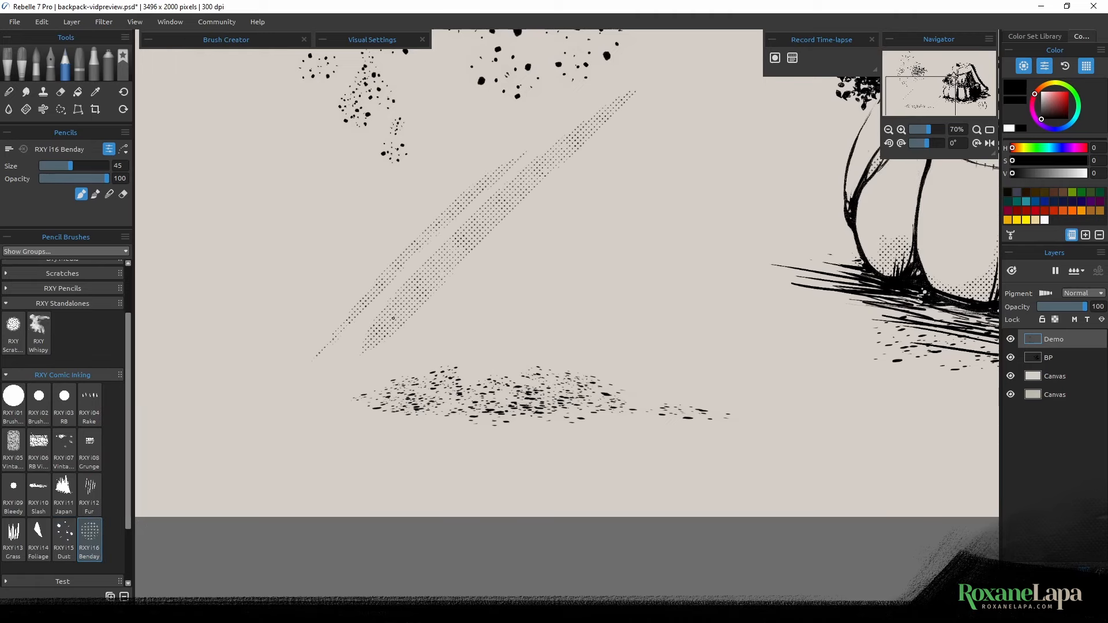
mouse_move(467, 277)
left_mouse_down()
mouse_move(522, 258)
mouse_move(556, 344)
left_mouse_up()
mouse_move(647, 95)
left_mouse_down()
mouse_move(568, 311)
mouse_move(574, 439)
left_mouse_up()
Paint a looping Benday dot stroke and a tall patch of dots in the empty area beside the backpack drawing.
mouse_move(666, 236)
left_mouse_down()
mouse_move(346, 354)
mouse_move(378, 340)
left_mouse_up()
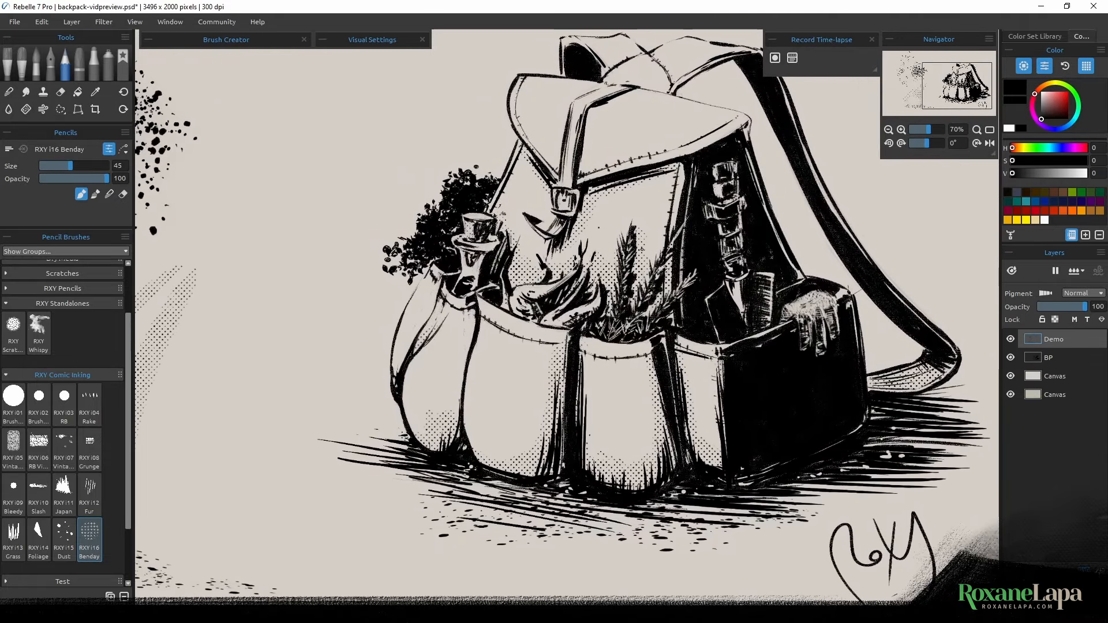
mouse_move(308, 231)
left_mouse_down()
mouse_move(293, 202)
mouse_move(425, 82)
left_mouse_up()
mouse_move(243, 228)
left_mouse_down()
mouse_move(257, 341)
mouse_move(237, 361)
mouse_move(230, 443)
left_mouse_up()
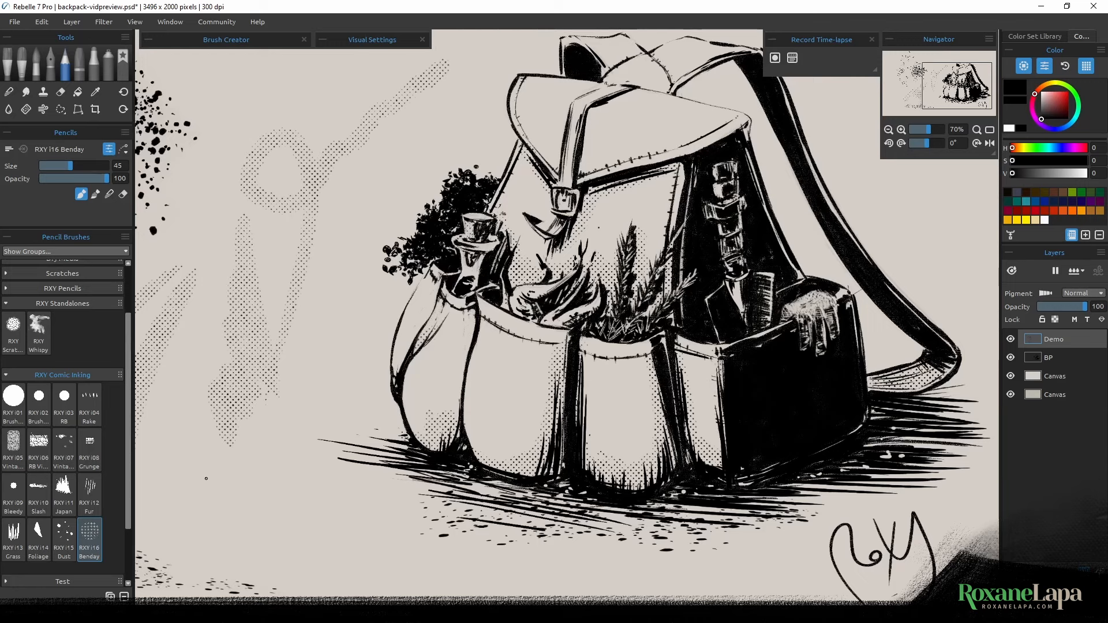